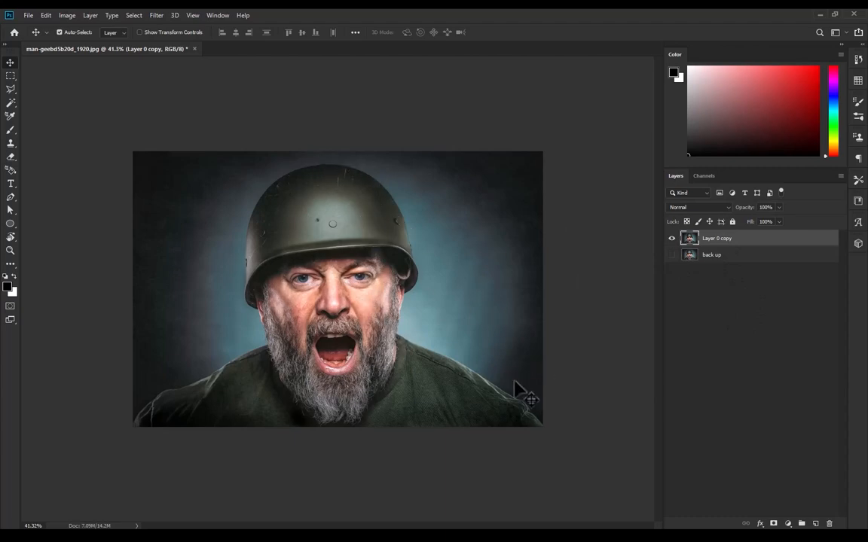
Start a Pen tool path on the soldier's sleeve edge at the photo's lower-right corner
{"action": "scroll", "coordinate": [407, 264], "scroll_direction": "up", "scroll_amount": 13}
{"action": "left_click_drag", "start_coordinate": [457, 347], "coordinate": [301, 143]}
{"action": "left_click_drag", "start_coordinate": [489, 292], "coordinate": [378, 256]}
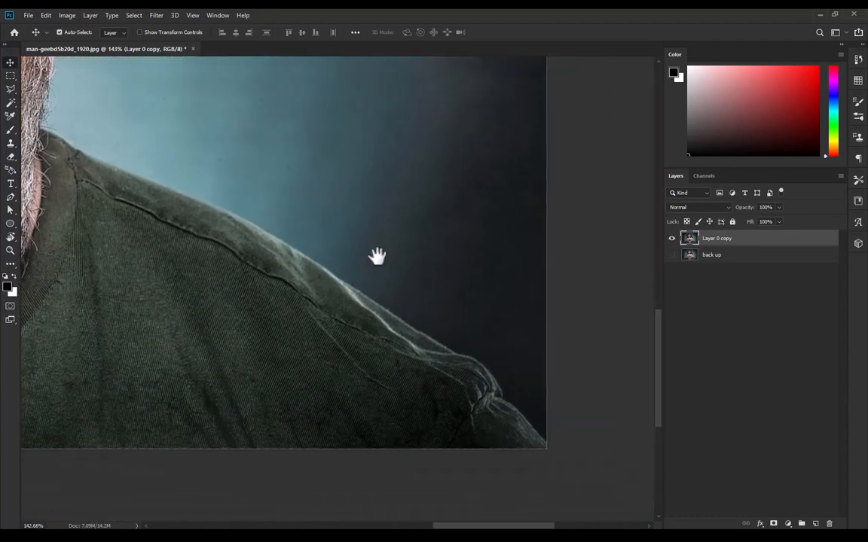
{"action": "left_click", "coordinate": [10, 198]}
{"action": "scroll", "coordinate": [517, 401], "scroll_direction": "up", "scroll_amount": 3}
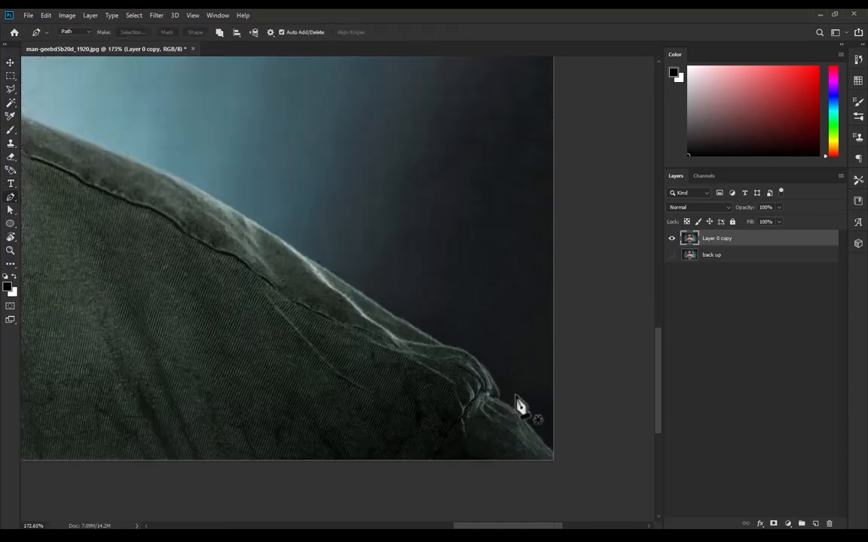
{"action": "left_click_drag", "start_coordinate": [522, 399], "coordinate": [409, 323]}
{"action": "scroll", "coordinate": [456, 329], "scroll_direction": "up", "scroll_amount": 4}
{"action": "scroll", "coordinate": [473, 389], "scroll_direction": "up", "scroll_amount": 5}
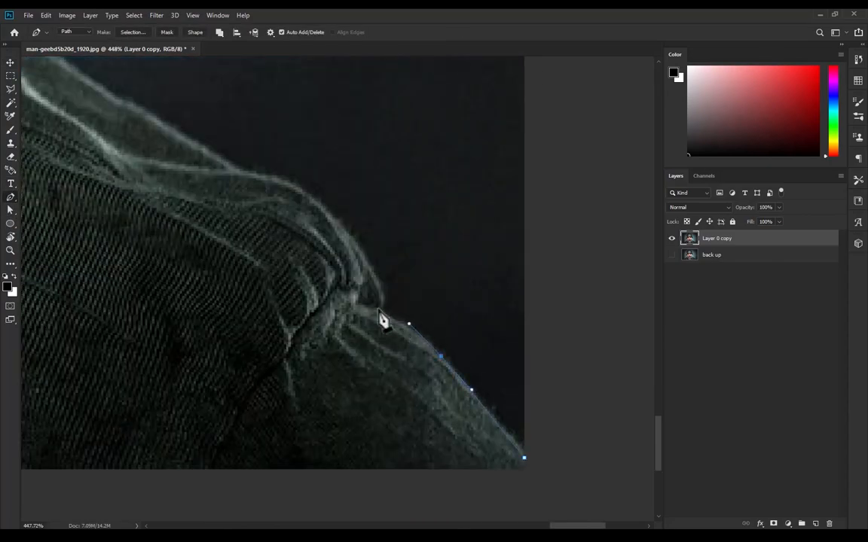
Continue the pen path along the right-hand shoulder seam up to the soldier's neck
{"action": "left_click", "coordinate": [380, 305]}
{"action": "left_click_drag", "start_coordinate": [357, 241], "coordinate": [322, 201]}
{"action": "left_click_drag", "start_coordinate": [321, 201], "coordinate": [514, 397]}
{"action": "left_click_drag", "start_coordinate": [289, 280], "coordinate": [244, 249]}
{"action": "left_click_drag", "start_coordinate": [189, 244], "coordinate": [603, 494]}
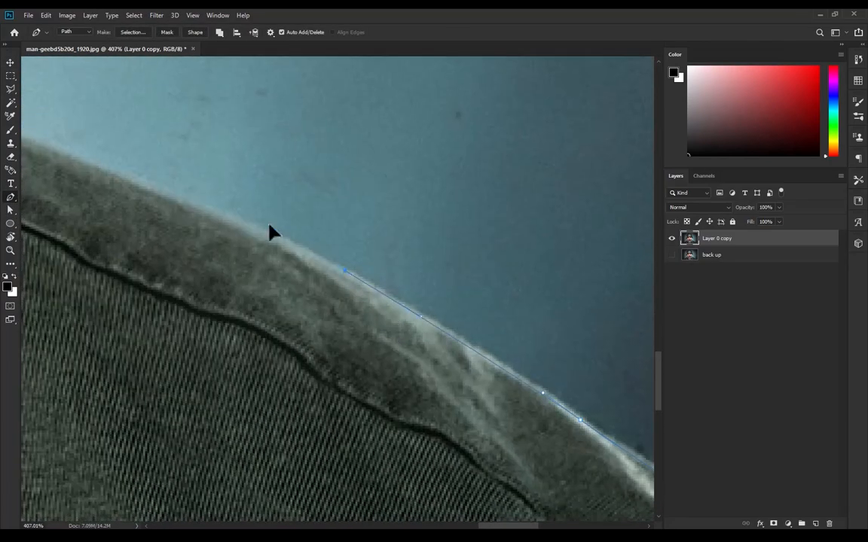
{"action": "left_click_drag", "start_coordinate": [142, 181], "coordinate": [518, 397]}
{"action": "left_click_drag", "start_coordinate": [424, 375], "coordinate": [366, 350]}
{"action": "left_click", "coordinate": [295, 297]}
{"action": "scroll", "coordinate": [389, 359], "scroll_direction": "up", "scroll_amount": 3}
Trace the path up beside the beard and the right-hand ear to the helmet's rim
{"action": "left_click_drag", "start_coordinate": [295, 232], "coordinate": [394, 318]}
{"action": "left_click_drag", "start_coordinate": [436, 122], "coordinate": [416, 197]}
{"action": "left_click_drag", "start_coordinate": [478, 110], "coordinate": [451, 370]}
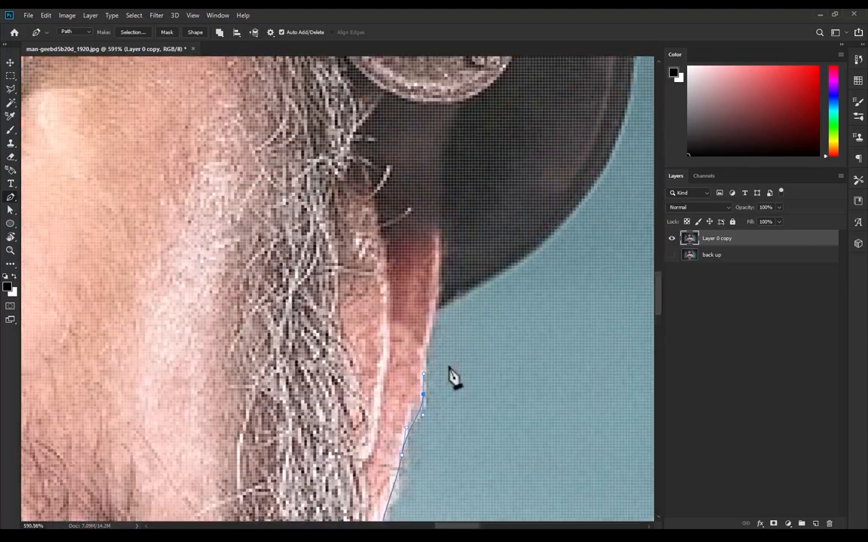
{"action": "left_click", "coordinate": [440, 309]}
Trace the path around the right-hand rim and side of the helmet and over its crown
{"action": "scroll", "coordinate": [441, 310], "scroll_direction": "down", "scroll_amount": 3}
{"action": "left_click_drag", "start_coordinate": [532, 345], "coordinate": [552, 250]}
{"action": "left_click_drag", "start_coordinate": [497, 130], "coordinate": [447, 275]}
{"action": "left_click_drag", "start_coordinate": [423, 180], "coordinate": [476, 358]}
{"action": "left_click_drag", "start_coordinate": [461, 261], "coordinate": [536, 427]}
{"action": "scroll", "coordinate": [441, 168], "scroll_direction": "down", "scroll_amount": 4}
{"action": "left_click_drag", "start_coordinate": [498, 296], "coordinate": [490, 272]}
{"action": "left_click_drag", "start_coordinate": [489, 272], "coordinate": [555, 462]}
{"action": "left_click_drag", "start_coordinate": [278, 273], "coordinate": [511, 384]}
{"action": "left_click_drag", "start_coordinate": [265, 202], "coordinate": [103, 194]}
Trace the path down the helmet's left-hand side, past the ear and along the beard edge
{"action": "scroll", "coordinate": [103, 194], "scroll_direction": "down", "scroll_amount": 4}
{"action": "left_click_drag", "start_coordinate": [103, 194], "coordinate": [468, 183]}
{"action": "left_click_drag", "start_coordinate": [260, 314], "coordinate": [184, 410]}
{"action": "left_click_drag", "start_coordinate": [184, 410], "coordinate": [321, 157]}
{"action": "left_click_drag", "start_coordinate": [287, 373], "coordinate": [321, 166]}
{"action": "scroll", "coordinate": [288, 399], "scroll_direction": "up", "scroll_amount": 6}
{"action": "left_click_drag", "start_coordinate": [324, 393], "coordinate": [320, 415]}
{"action": "left_click_drag", "start_coordinate": [319, 415], "coordinate": [316, 100]}
{"action": "left_click_drag", "start_coordinate": [326, 246], "coordinate": [355, 322]}
{"action": "left_click_drag", "start_coordinate": [480, 322], "coordinate": [360, 181]}
Continue the path from the beard outward along the left-hand shoulder
{"action": "left_click_drag", "start_coordinate": [329, 226], "coordinate": [264, 105]}
{"action": "left_click_drag", "start_coordinate": [319, 273], "coordinate": [460, 113]}
{"action": "left_click", "coordinate": [457, 220]}
{"action": "left_click_drag", "start_coordinate": [294, 285], "coordinate": [211, 326]}
{"action": "left_click_drag", "start_coordinate": [211, 325], "coordinate": [389, 241]}
{"action": "left_click_drag", "start_coordinate": [337, 305], "coordinate": [308, 319]}
{"action": "left_click_drag", "start_coordinate": [309, 319], "coordinate": [584, 191]}
{"action": "left_click_drag", "start_coordinate": [352, 284], "coordinate": [272, 309]}
{"action": "left_click_drag", "start_coordinate": [186, 316], "coordinate": [156, 323]}
{"action": "left_click_drag", "start_coordinate": [155, 323], "coordinate": [455, 164]}
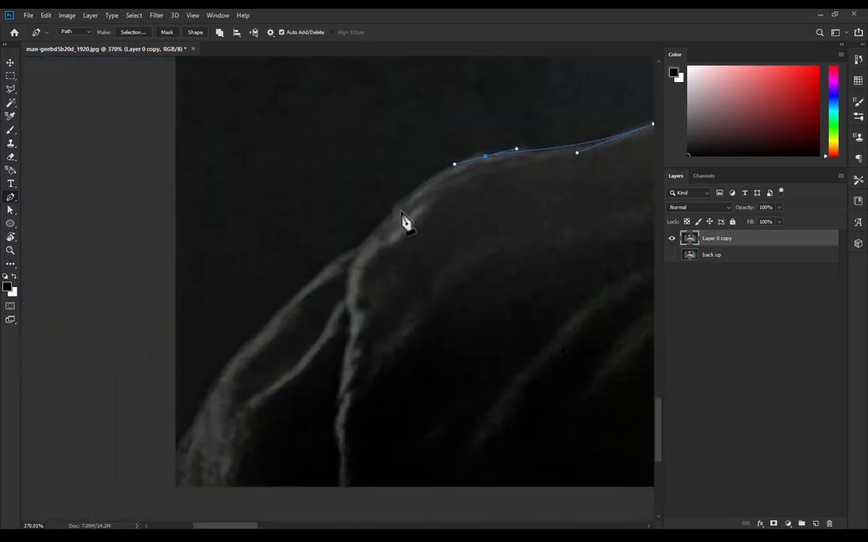
Trace the left-hand sleeve to the photo's lower corner and close the path below the photo
{"action": "left_click_drag", "start_coordinate": [370, 236], "coordinate": [354, 251]}
{"action": "left_click_drag", "start_coordinate": [280, 309], "coordinate": [253, 335]}
{"action": "left_click_drag", "start_coordinate": [254, 335], "coordinate": [352, 201]}
{"action": "scroll", "coordinate": [302, 191], "scroll_direction": "down", "scroll_amount": 12}
{"action": "left_click_drag", "start_coordinate": [301, 190], "coordinate": [126, 253]}
{"action": "left_click", "coordinate": [514, 277]}
Convert the closed path around the soldier into a selection
{"action": "key", "text": "m"}
{"action": "right_click", "coordinate": [435, 202]}
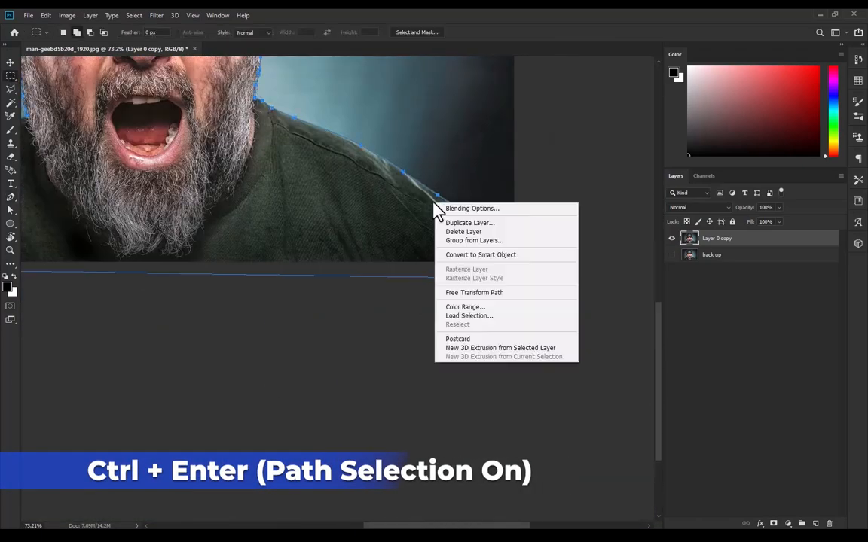
{"action": "key", "text": "Escape"}
{"action": "key", "text": "ctrl+minus"}
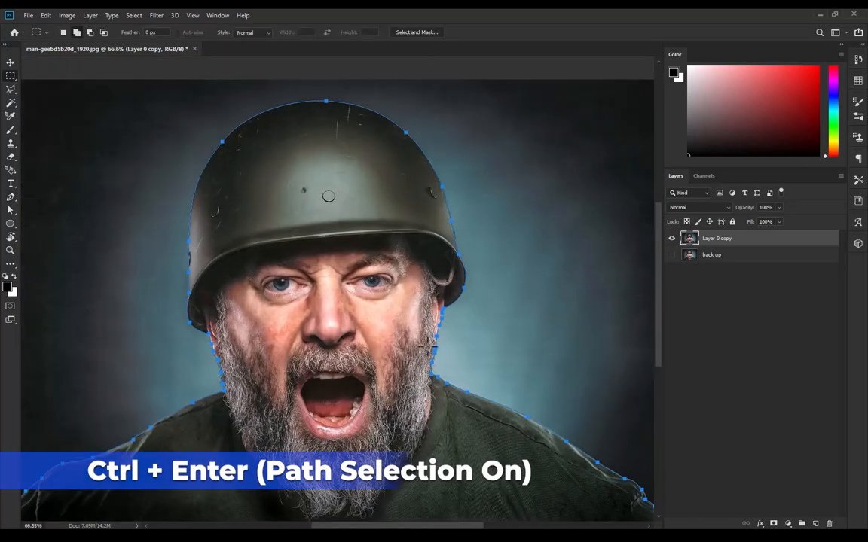
{"action": "key", "text": "ctrl+Return"}
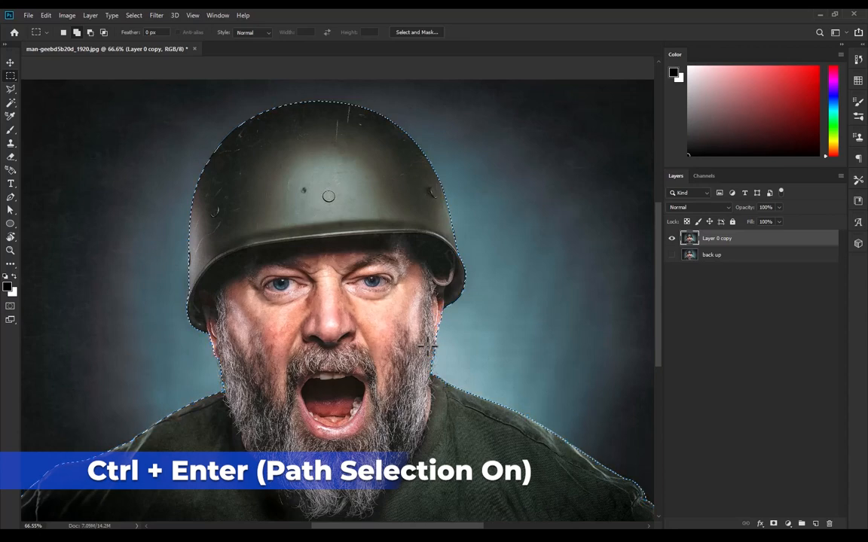
Add a layer mask to Layer 0 copy from the selection to cut out the background
{"action": "left_click", "coordinate": [773, 523]}
{"action": "key", "text": "ctrl+minus"}
{"action": "key", "text": "ctrl+minus"}
{"action": "key", "text": "ctrl+minus"}
{"action": "key", "text": "ctrl+0"}
{"action": "key", "text": "v"}
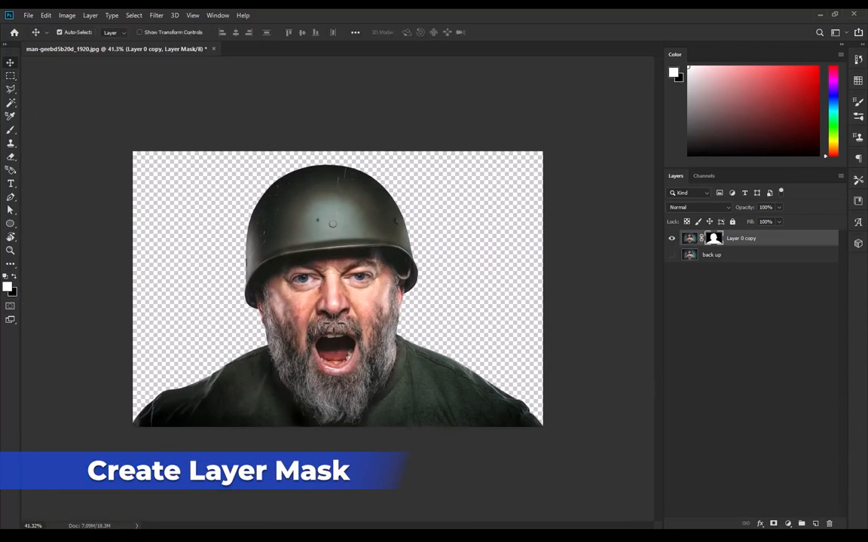
Convert the masked Layer 0 copy to a smart object
{"action": "left_click", "coordinate": [671, 255]}
{"action": "left_click", "coordinate": [672, 255]}
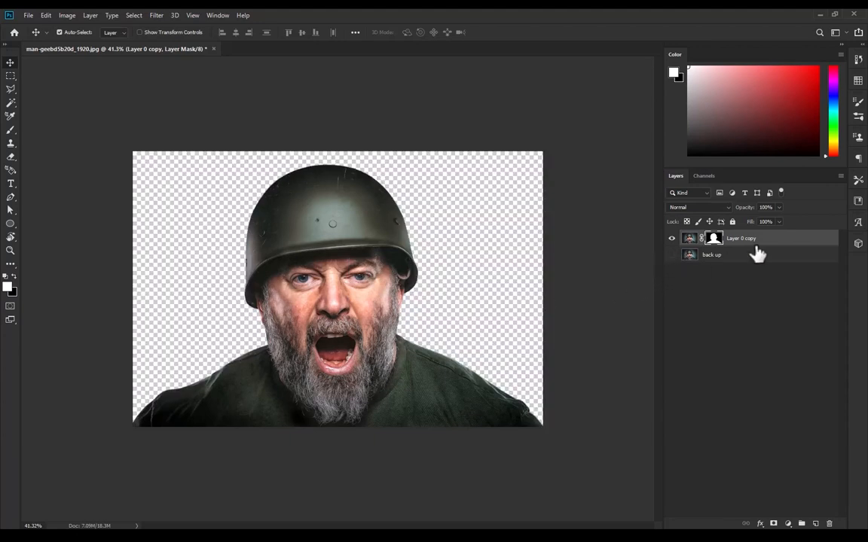
{"action": "right_click", "coordinate": [785, 248]}
{"action": "left_click", "coordinate": [704, 237]}
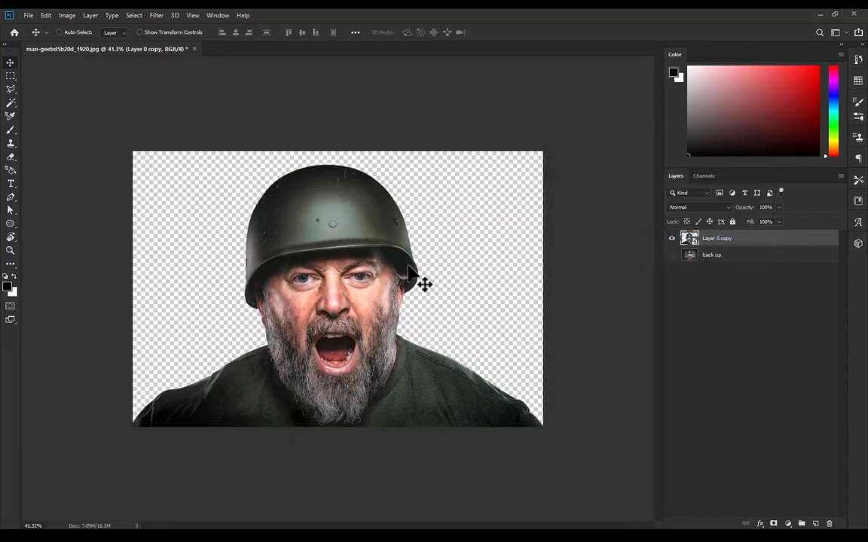
Scale the soldier down proportionally to about 73%, keeping him centred on the canvas's bottom edge
{"action": "key", "text": "ctrl+t"}
{"action": "left_click_drag", "start_coordinate": [338, 151], "coordinate": [356, 235]}
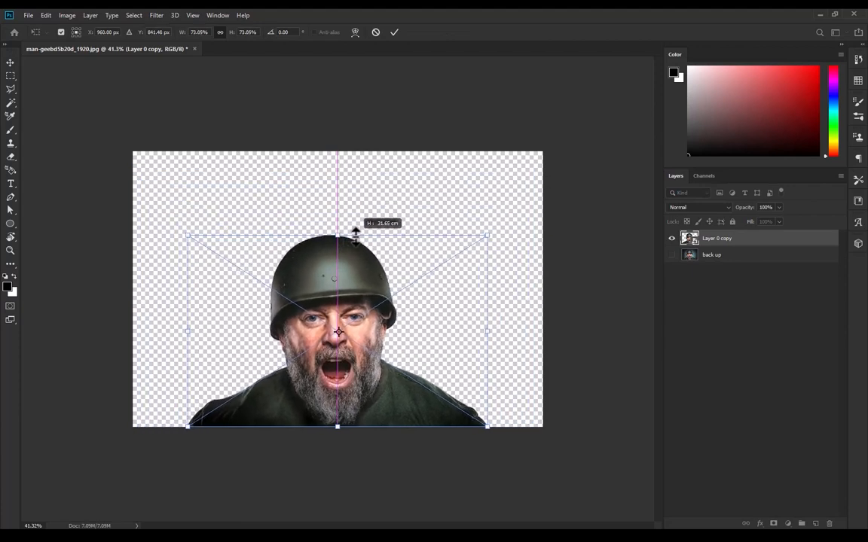
{"action": "key", "text": "Return"}
{"action": "scroll", "coordinate": [345, 291], "scroll_direction": "up", "scroll_amount": 2}
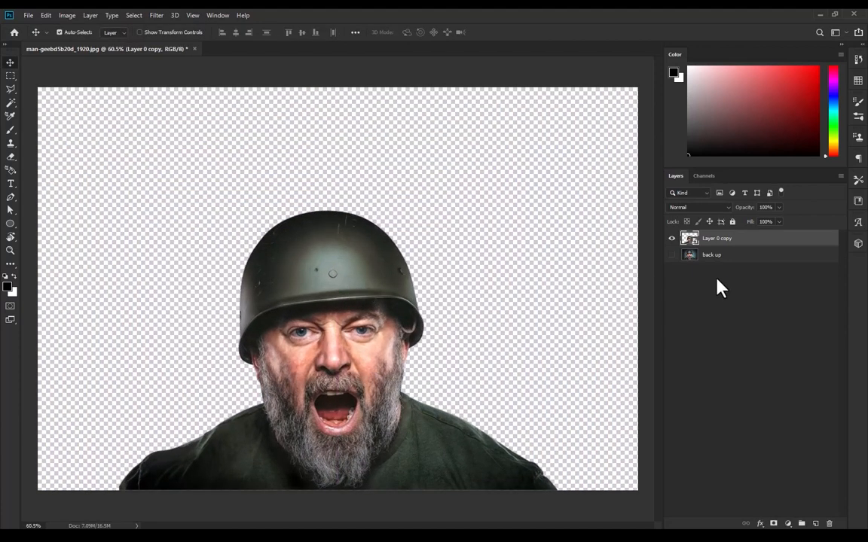
Duplicate the Layer 0 copy smart object and select the lower of the two copies
{"action": "left_click_drag", "start_coordinate": [690, 238], "coordinate": [815, 523]}
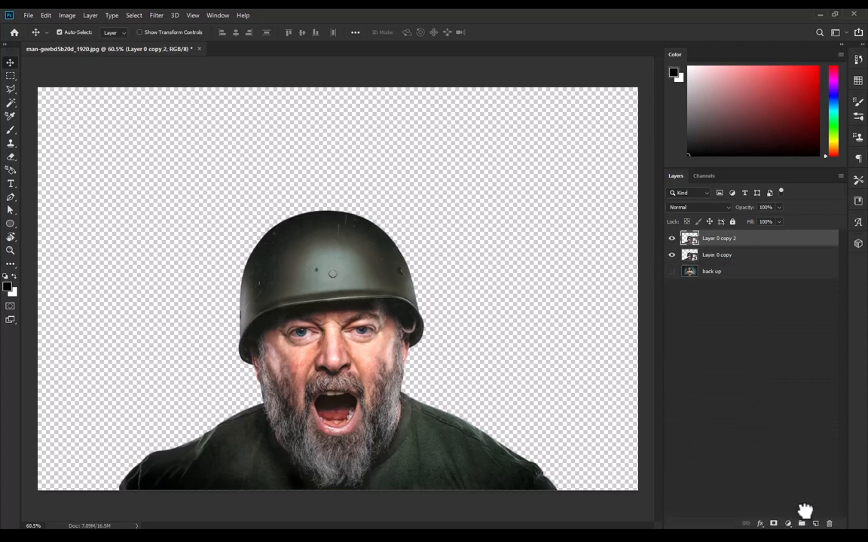
{"action": "left_click", "coordinate": [726, 258]}
{"action": "scroll", "coordinate": [430, 360], "scroll_direction": "down", "scroll_amount": 2}
{"action": "scroll", "coordinate": [499, 390], "scroll_direction": "up", "scroll_amount": 2}
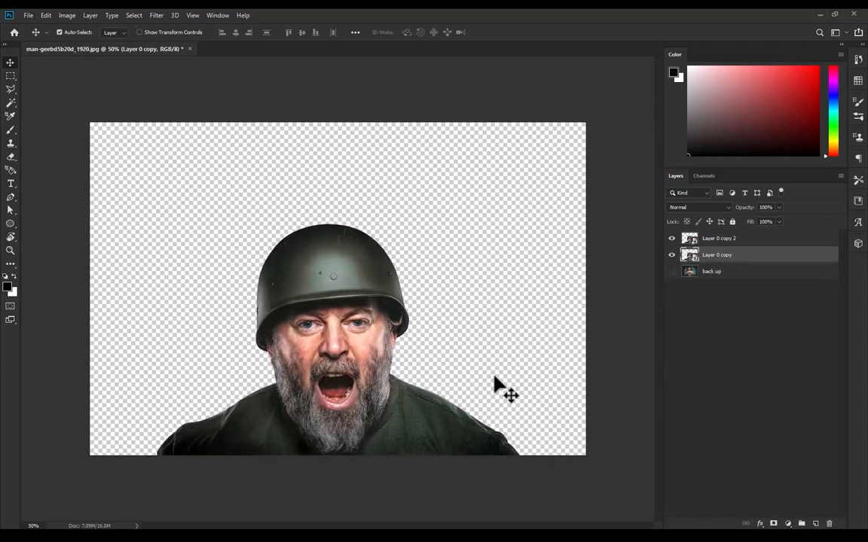
{"action": "scroll", "coordinate": [482, 330], "scroll_direction": "down", "scroll_amount": 1}
{"action": "scroll", "coordinate": [269, 190], "scroll_direction": "up", "scroll_amount": 2}
{"action": "scroll", "coordinate": [300, 310], "scroll_direction": "down", "scroll_amount": 1}
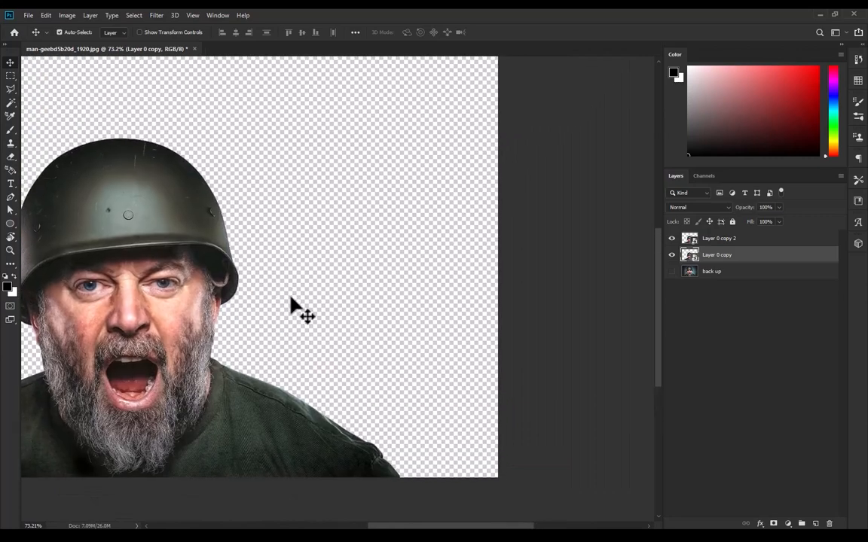
{"action": "scroll", "coordinate": [293, 278], "scroll_direction": "down", "scroll_amount": 1}
Apply Liquify with a size 250 Forward Warp brush, stretching the right-hand shoulder out to the canvas edge
{"action": "left_click", "coordinate": [156, 15]}
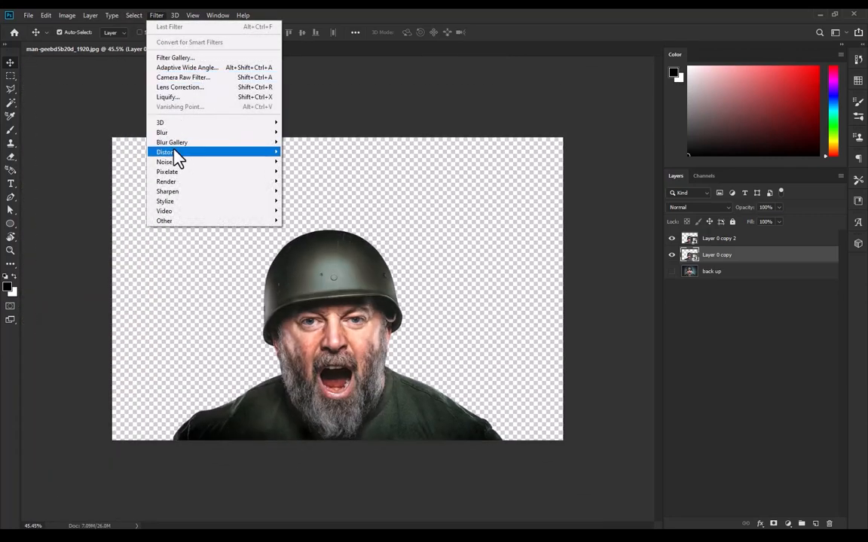
{"action": "left_click", "coordinate": [173, 100]}
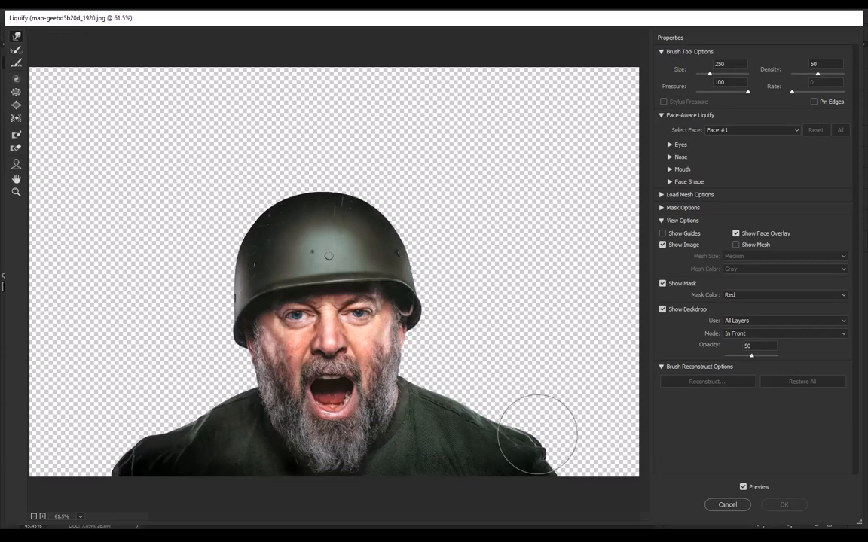
{"action": "mouse_move", "coordinate": [539, 430]}
{"action": "left_mouse_down"}
{"action": "mouse_move", "coordinate": [638, 433]}
{"action": "mouse_move", "coordinate": [532, 476]}
{"action": "mouse_move", "coordinate": [635, 475]}
{"action": "mouse_move", "coordinate": [666, 452]}
{"action": "left_mouse_up"}
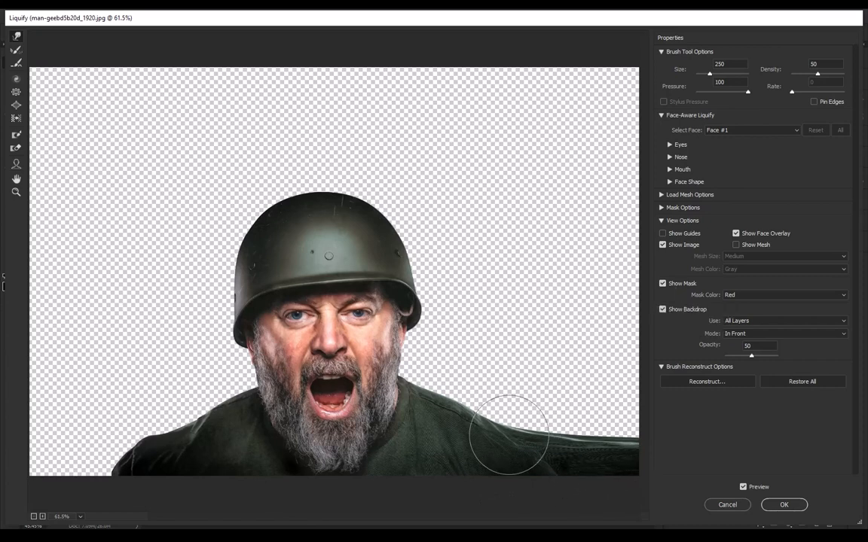
{"action": "mouse_move", "coordinate": [509, 435]}
{"action": "left_mouse_down"}
{"action": "mouse_move", "coordinate": [488, 421]}
{"action": "mouse_move", "coordinate": [522, 405]}
{"action": "mouse_move", "coordinate": [583, 391]}
{"action": "mouse_move", "coordinate": [564, 418]}
{"action": "mouse_move", "coordinate": [637, 398]}
{"action": "mouse_move", "coordinate": [596, 441]}
{"action": "mouse_move", "coordinate": [571, 439]}
{"action": "mouse_move", "coordinate": [602, 369]}
{"action": "mouse_move", "coordinate": [611, 385]}
{"action": "mouse_move", "coordinate": [451, 417]}
{"action": "mouse_move", "coordinate": [484, 369]}
{"action": "mouse_move", "coordinate": [429, 382]}
{"action": "mouse_move", "coordinate": [454, 365]}
{"action": "left_mouse_up"}
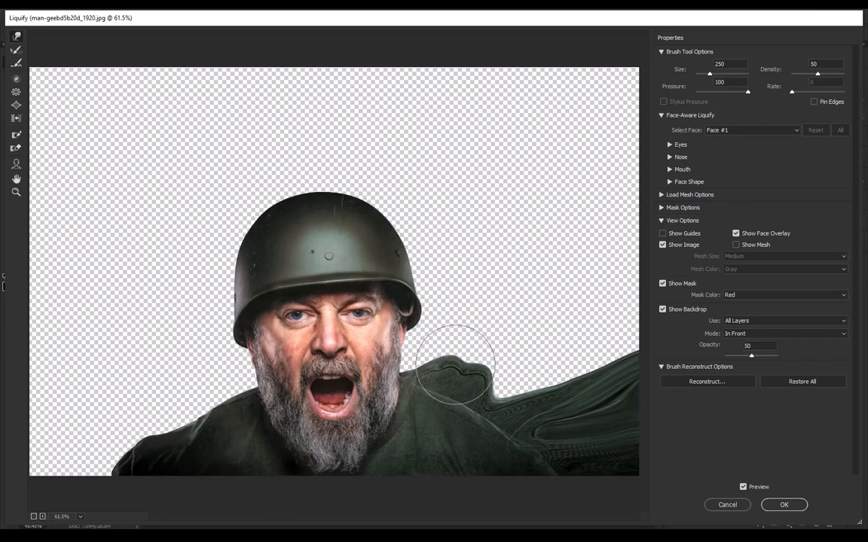
Warp the helmet upward and smear it with the right side of the head across the canvas's upper-right area
{"action": "mouse_move", "coordinate": [395, 248]}
{"action": "left_mouse_down"}
{"action": "mouse_move", "coordinate": [378, 180]}
{"action": "mouse_move", "coordinate": [281, 201]}
{"action": "mouse_move", "coordinate": [257, 116]}
{"action": "mouse_move", "coordinate": [165, 78]}
{"action": "left_mouse_up"}
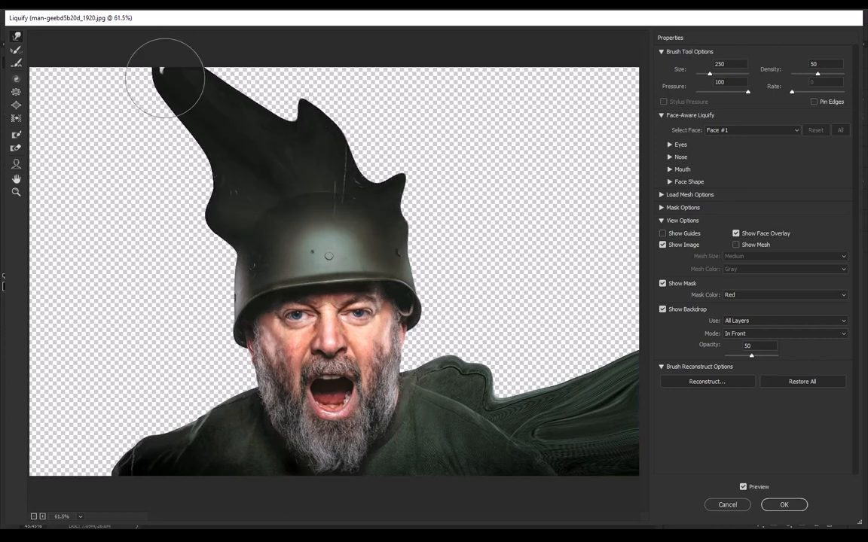
{"action": "scroll", "coordinate": [165, 78], "scroll_direction": "down", "scroll_amount": 1}
{"action": "mouse_move", "coordinate": [238, 94]}
{"action": "left_mouse_down"}
{"action": "mouse_move", "coordinate": [260, 64]}
{"action": "mouse_move", "coordinate": [368, 122]}
{"action": "mouse_move", "coordinate": [394, 54]}
{"action": "left_mouse_up"}
{"action": "scroll", "coordinate": [395, 54], "scroll_direction": "down", "scroll_amount": 2}
{"action": "mouse_move", "coordinate": [392, 194]}
{"action": "left_mouse_down"}
{"action": "mouse_move", "coordinate": [442, 141]}
{"action": "mouse_move", "coordinate": [413, 252]}
{"action": "mouse_move", "coordinate": [373, 321]}
{"action": "mouse_move", "coordinate": [603, 325]}
{"action": "mouse_move", "coordinate": [430, 223]}
{"action": "mouse_move", "coordinate": [575, 278]}
{"action": "mouse_move", "coordinate": [420, 176]}
{"action": "mouse_move", "coordinate": [417, 73]}
{"action": "mouse_move", "coordinate": [600, 132]}
{"action": "mouse_move", "coordinate": [563, 193]}
{"action": "mouse_move", "coordinate": [585, 222]}
{"action": "left_mouse_up"}
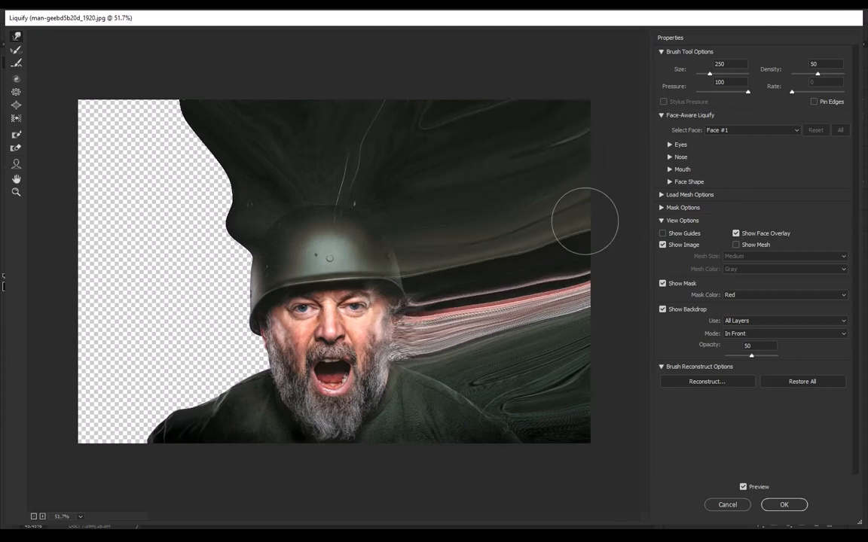
Smear the helmet, face and shoulder across the canvas's left side until no transparency remains, and apply Liquify
{"action": "scroll", "coordinate": [209, 182], "scroll_direction": "up", "scroll_amount": 1}
{"action": "mouse_move", "coordinate": [209, 182]}
{"action": "left_mouse_down"}
{"action": "mouse_move", "coordinate": [149, 120]}
{"action": "mouse_move", "coordinate": [34, 65]}
{"action": "left_mouse_up"}
{"action": "mouse_move", "coordinate": [260, 242]}
{"action": "left_mouse_down"}
{"action": "mouse_move", "coordinate": [215, 328]}
{"action": "mouse_move", "coordinate": [226, 381]}
{"action": "mouse_move", "coordinate": [150, 332]}
{"action": "mouse_move", "coordinate": [136, 309]}
{"action": "mouse_move", "coordinate": [184, 316]}
{"action": "mouse_move", "coordinate": [170, 432]}
{"action": "mouse_move", "coordinate": [97, 413]}
{"action": "mouse_move", "coordinate": [3, 460]}
{"action": "left_mouse_up"}
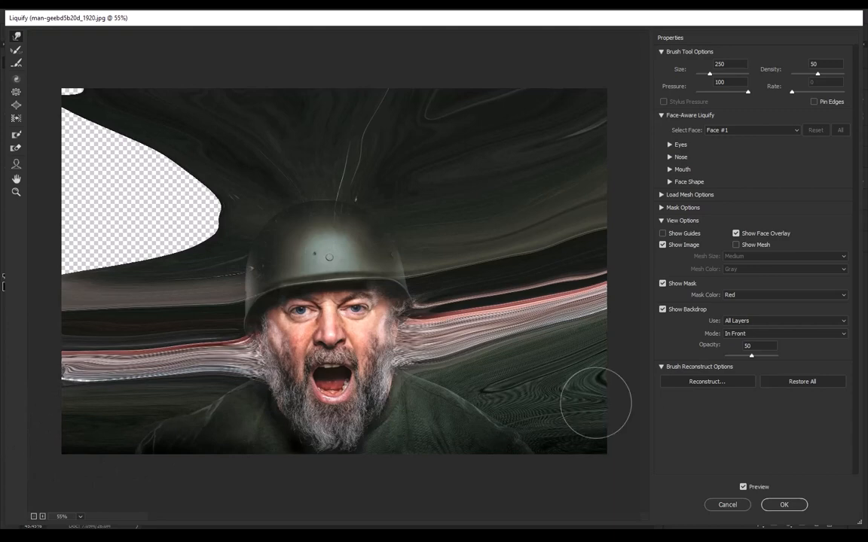
{"action": "mouse_move", "coordinate": [180, 199]}
{"action": "left_mouse_down"}
{"action": "mouse_move", "coordinate": [116, 190]}
{"action": "mouse_move", "coordinate": [132, 203]}
{"action": "mouse_move", "coordinate": [58, 252]}
{"action": "mouse_move", "coordinate": [76, 153]}
{"action": "mouse_move", "coordinate": [31, 154]}
{"action": "left_mouse_up"}
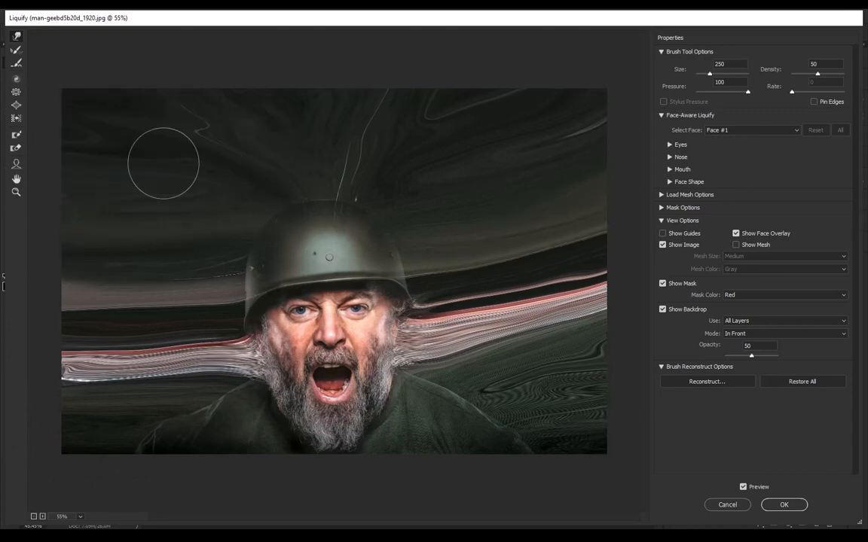
{"action": "scroll", "coordinate": [299, 283], "scroll_direction": "down", "scroll_amount": 1}
{"action": "left_click", "coordinate": [765, 507]}
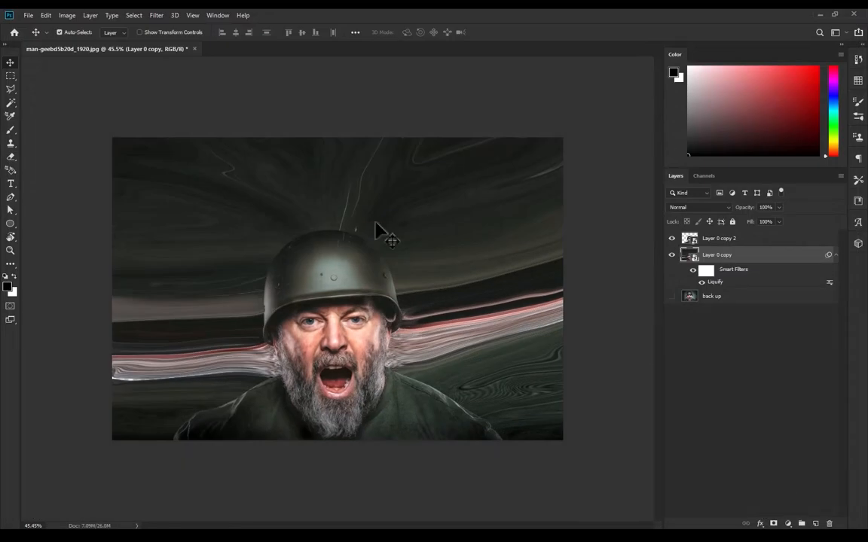
Add a layer mask to the liquified Layer 0 copy and invert it to black
{"action": "left_click", "coordinate": [672, 238]}
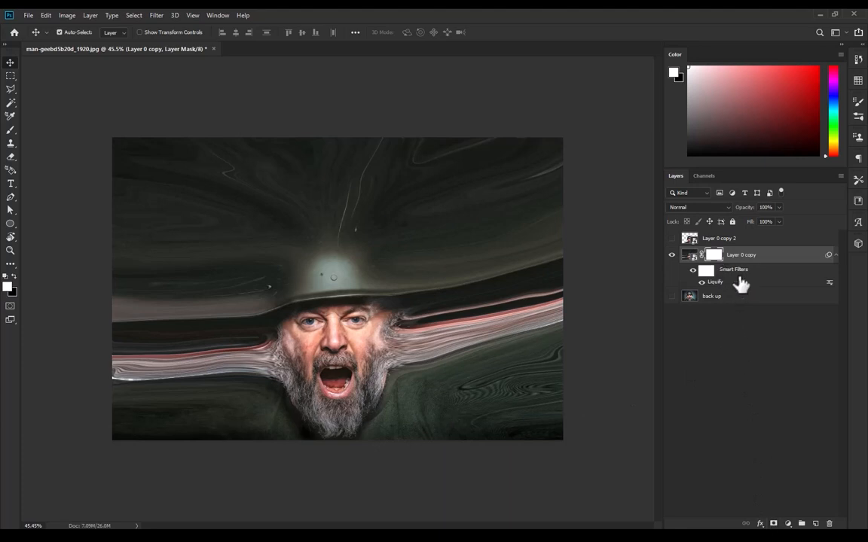
{"action": "key", "text": "ctrl+i"}
{"action": "left_click", "coordinate": [672, 238]}
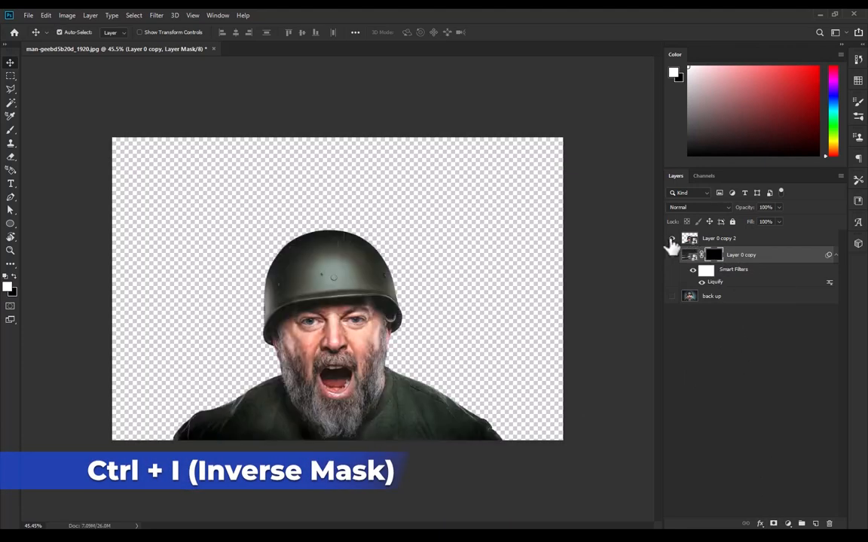
Add a white layer mask to Layer 0 copy 2
{"action": "left_click", "coordinate": [691, 239]}
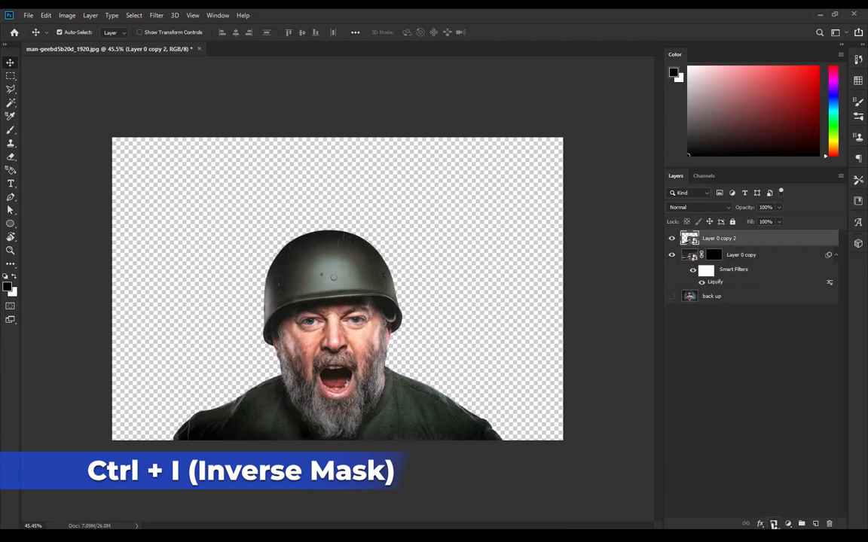
{"action": "left_click", "coordinate": [772, 523]}
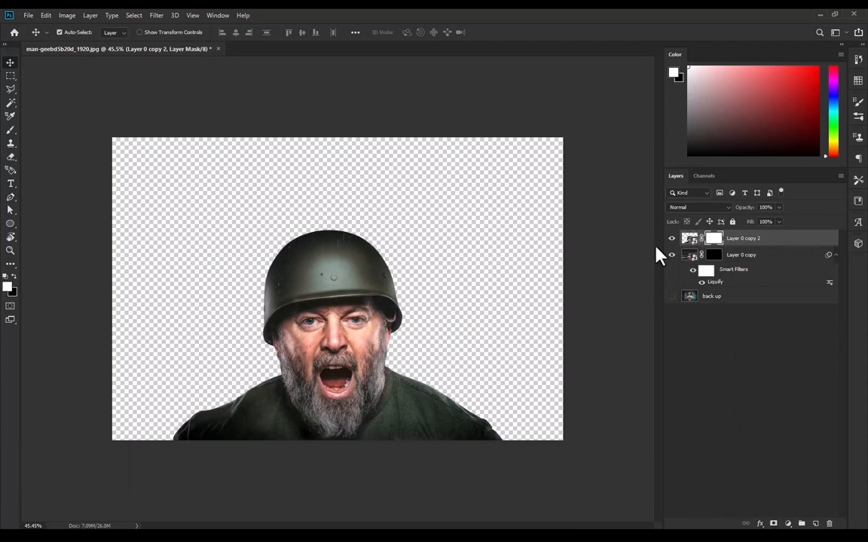
{"action": "left_click_drag", "start_coordinate": [672, 254], "coordinate": [670, 239]}
Target Layer 0 copy's black mask and choose the splatter mess brush from the dispersion brush set
{"action": "left_click", "coordinate": [713, 256]}
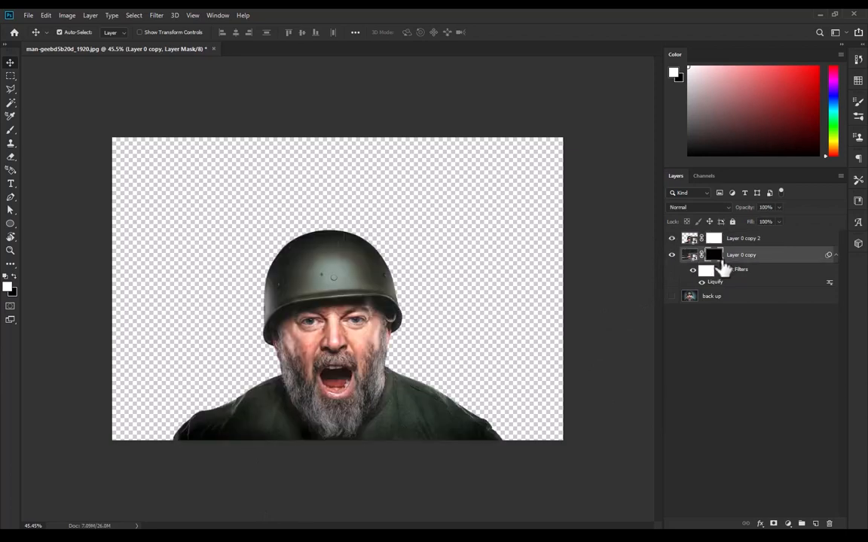
{"action": "key", "text": "b"}
{"action": "right_click", "coordinate": [339, 290]}
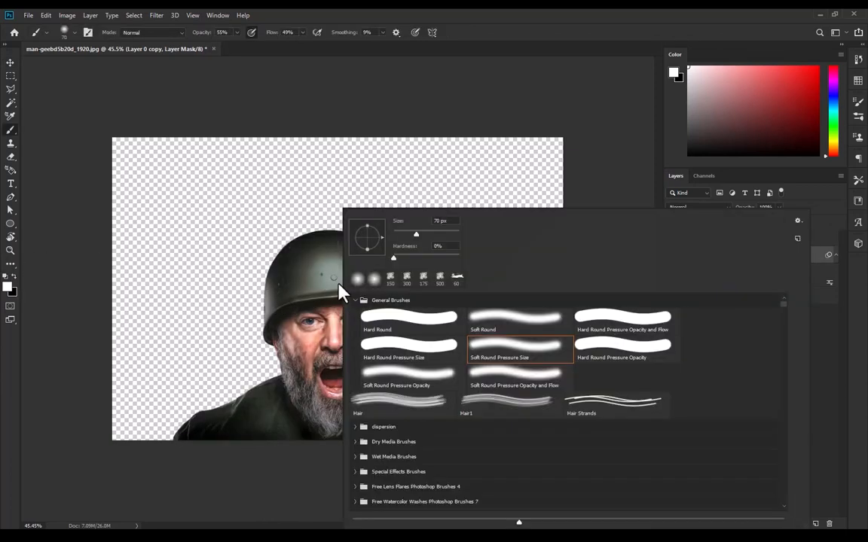
{"action": "left_click", "coordinate": [354, 427]}
{"action": "scroll", "coordinate": [493, 460], "scroll_direction": "down", "scroll_amount": 5}
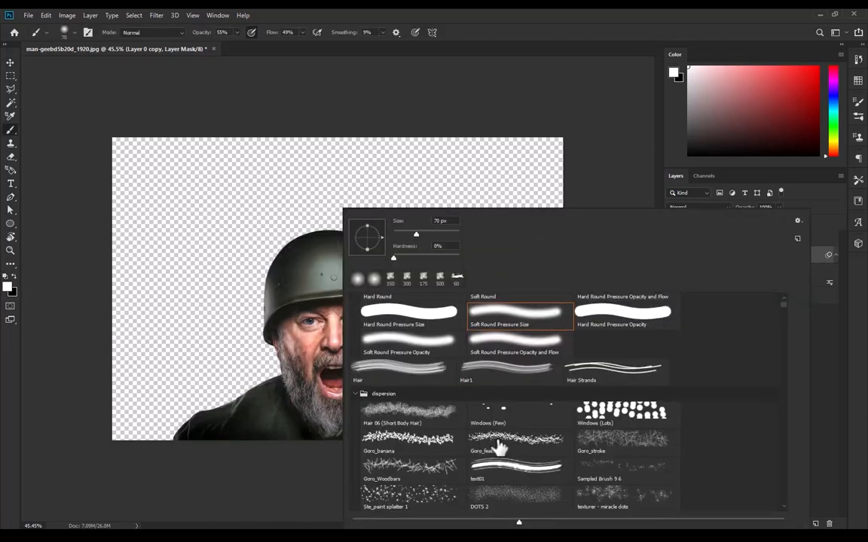
{"action": "scroll", "coordinate": [558, 464], "scroll_direction": "down", "scroll_amount": 1}
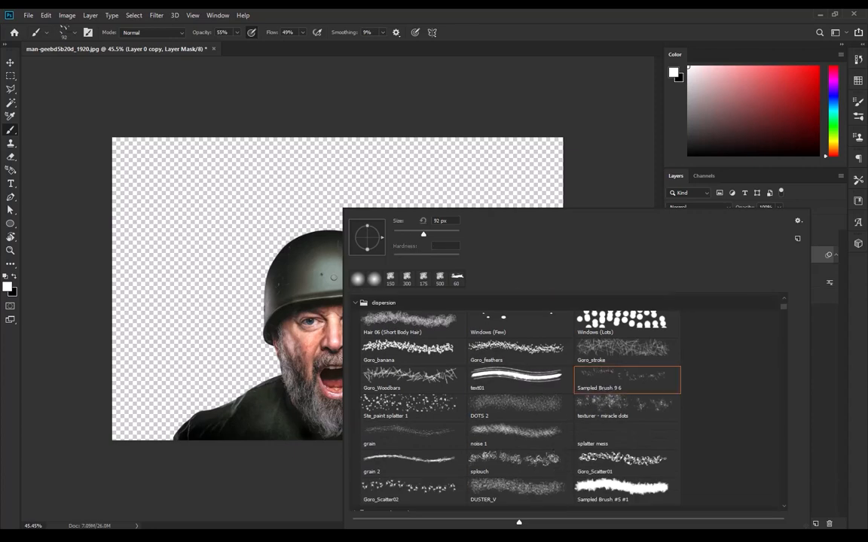
{"action": "scroll", "coordinate": [503, 452], "scroll_direction": "down", "scroll_amount": 2}
{"action": "left_click", "coordinate": [616, 399]}
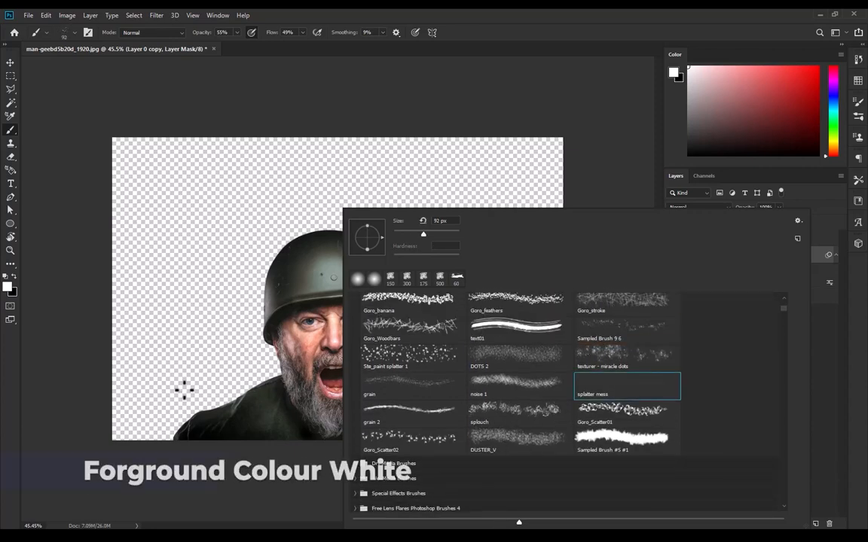
Paint white splatter on Layer 0 copy's mask along the right shoulder and up to the beard, reducing the brush from 500 to 200 px
{"action": "left_click", "coordinate": [213, 382]}
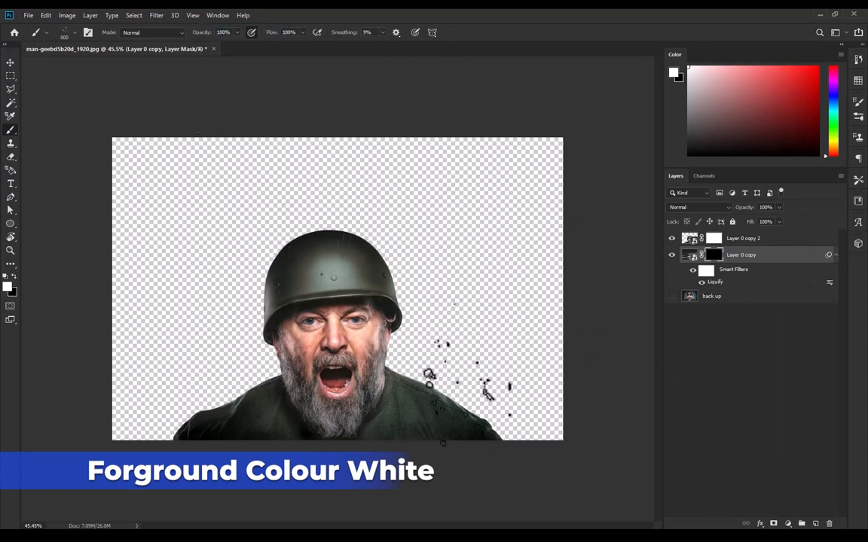
{"action": "scroll", "coordinate": [422, 365], "scroll_direction": "up", "scroll_amount": 7}
{"action": "left_click_drag", "start_coordinate": [482, 384], "coordinate": [378, 306]}
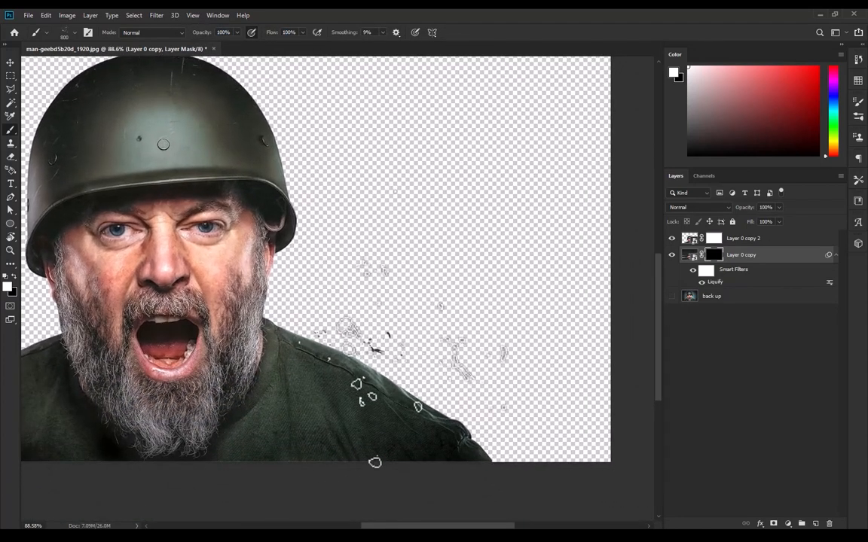
{"action": "left_click", "coordinate": [443, 369]}
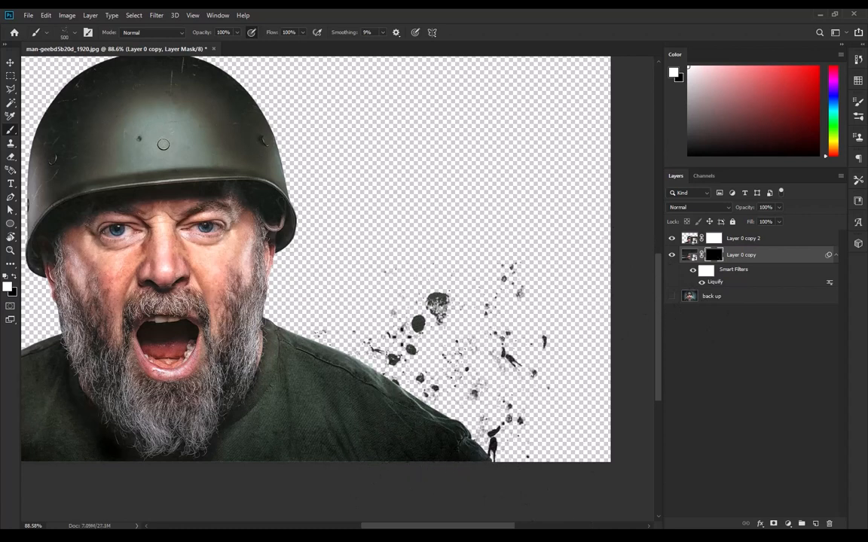
{"action": "key", "text": "bracketleft"}
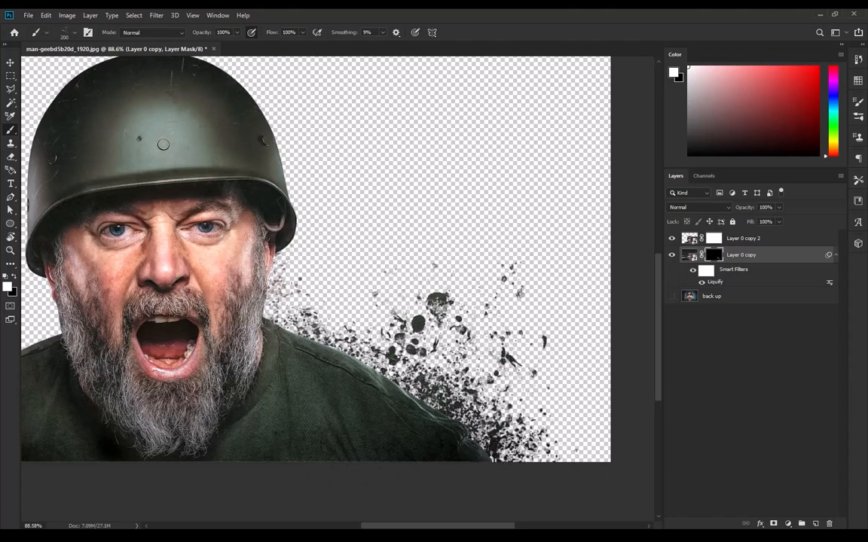
Browse the Dry Media brushes and switch to a 200 px spatter brush from the Special Effects Brushes group
{"action": "scroll", "coordinate": [331, 339], "scroll_direction": "down", "scroll_amount": 5}
{"action": "scroll", "coordinate": [331, 354], "scroll_direction": "up", "scroll_amount": 4}
{"action": "right_click", "coordinate": [458, 384]}
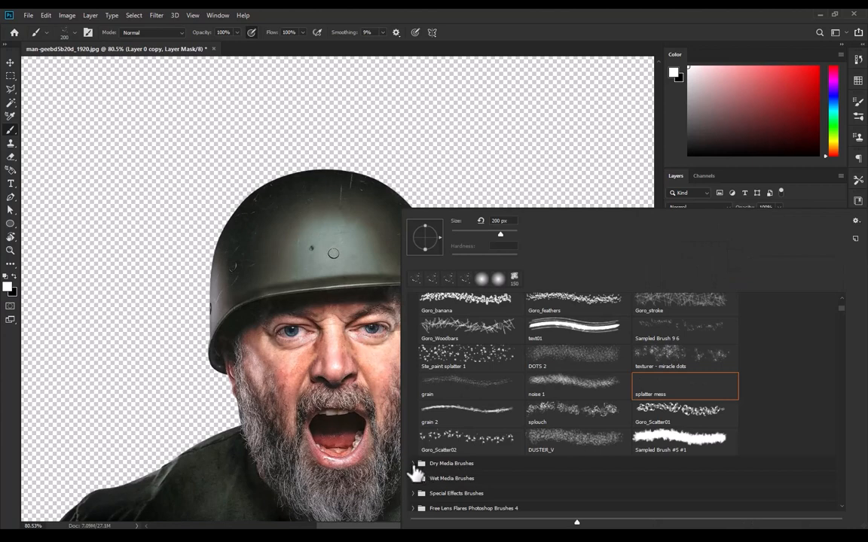
{"action": "left_click", "coordinate": [415, 464]}
{"action": "scroll", "coordinate": [473, 480], "scroll_direction": "down", "scroll_amount": 1}
{"action": "left_click", "coordinate": [473, 475]}
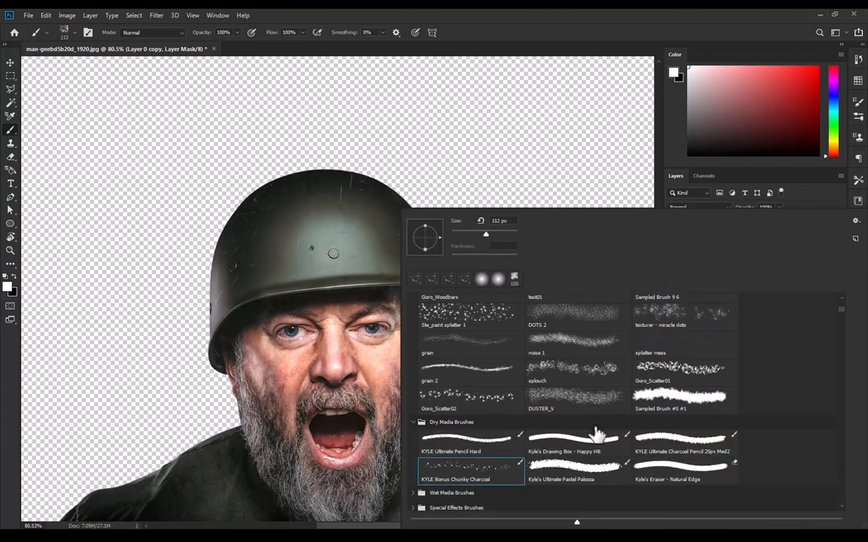
{"action": "scroll", "coordinate": [448, 451], "scroll_direction": "down", "scroll_amount": 1}
{"action": "left_click", "coordinate": [413, 398]}
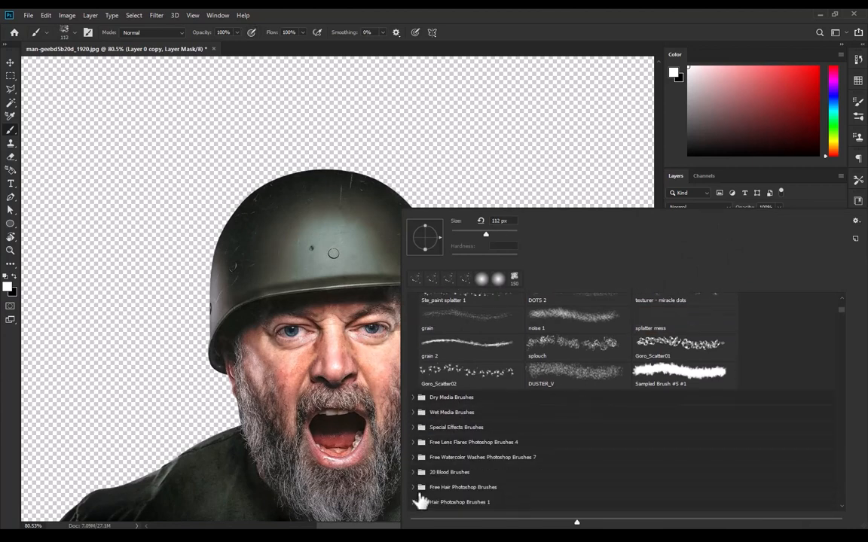
{"action": "left_click", "coordinate": [415, 427]}
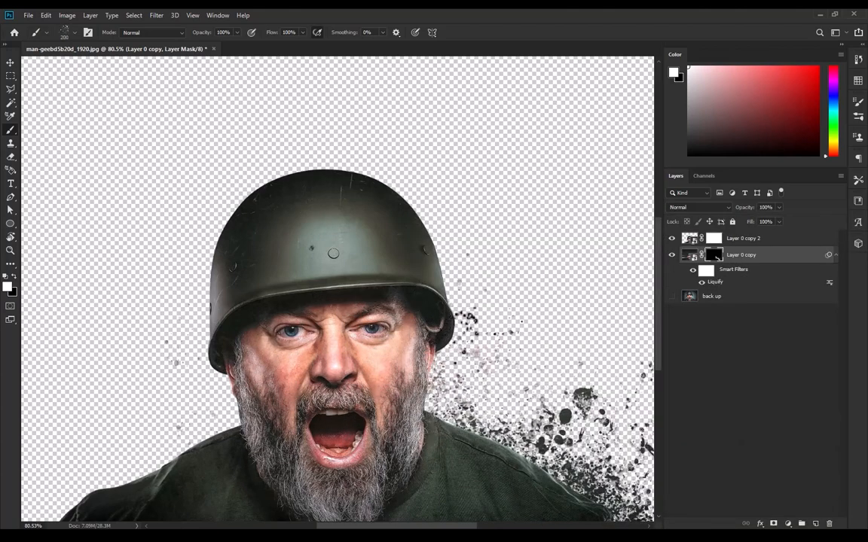
Paint white splatter on Layer 0 copy's mask up the helmet's right side and over its crown
{"action": "left_click", "coordinate": [466, 256]}
{"action": "left_click", "coordinate": [454, 214]}
{"action": "left_click", "coordinate": [420, 179]}
{"action": "scroll", "coordinate": [403, 204], "scroll_direction": "down", "scroll_amount": 2}
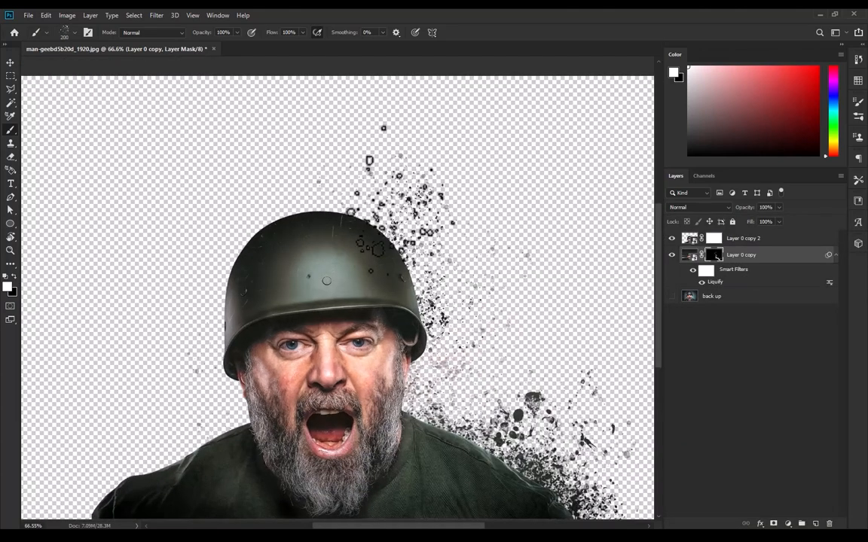
{"action": "mouse_move", "coordinate": [391, 204]}
{"action": "left_mouse_down"}
{"action": "mouse_move", "coordinate": [323, 248]}
{"action": "mouse_move", "coordinate": [272, 256]}
{"action": "mouse_move", "coordinate": [245, 305]}
{"action": "left_mouse_up"}
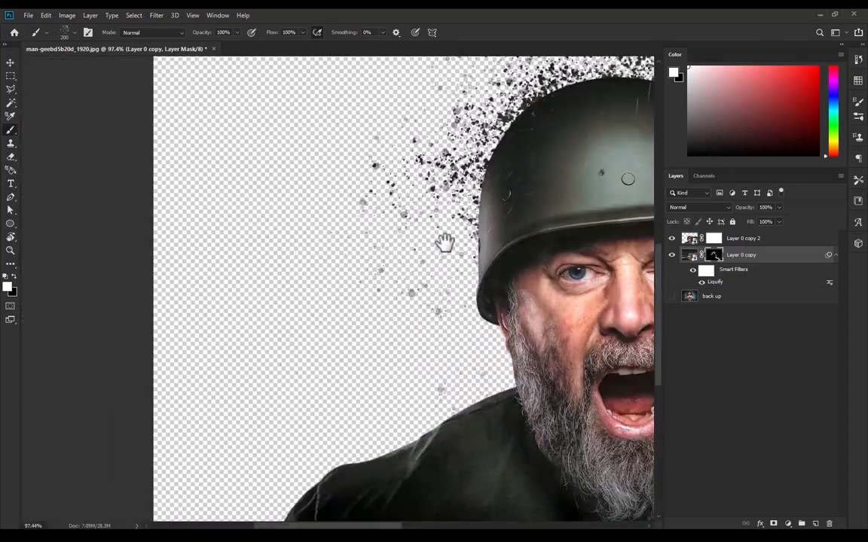
Paint white splatter on the same mask beside the helmet's left edge, the left cheek and the left shoulder
{"action": "mouse_move", "coordinate": [444, 242]}
{"action": "left_mouse_down"}
{"action": "mouse_move", "coordinate": [527, 253]}
{"action": "mouse_move", "coordinate": [558, 316]}
{"action": "left_mouse_up"}
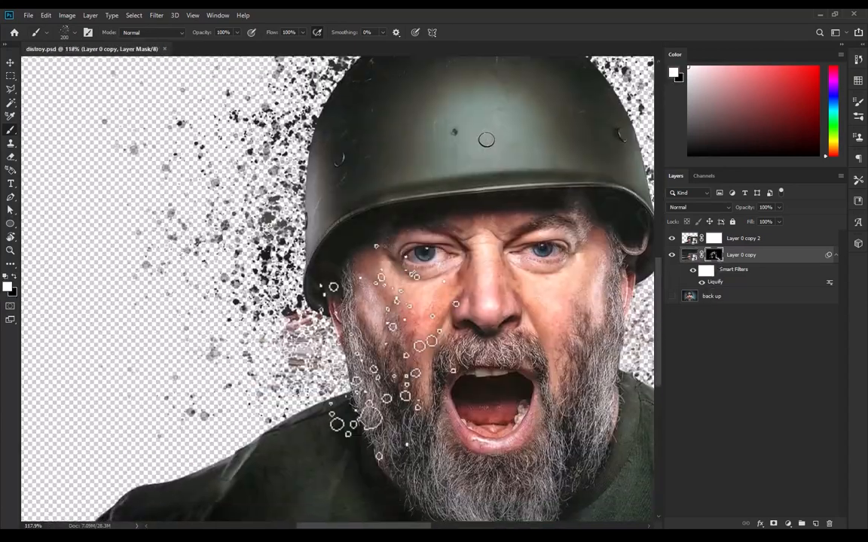
{"action": "left_click_drag", "start_coordinate": [354, 354], "coordinate": [294, 354]}
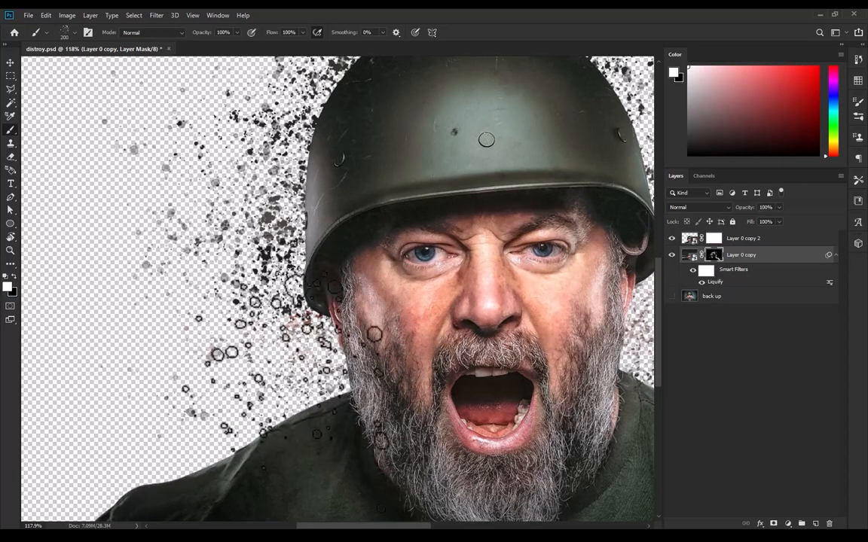
{"action": "scroll", "coordinate": [286, 348], "scroll_direction": "down", "scroll_amount": 3}
{"action": "mouse_move", "coordinate": [254, 410]}
{"action": "left_mouse_down"}
{"action": "mouse_move", "coordinate": [254, 336]}
{"action": "mouse_move", "coordinate": [287, 305]}
{"action": "left_mouse_up"}
{"action": "scroll", "coordinate": [287, 305], "scroll_direction": "up", "scroll_amount": 2}
{"action": "mouse_move", "coordinate": [235, 301]}
{"action": "left_mouse_down"}
{"action": "mouse_move", "coordinate": [341, 320]}
{"action": "mouse_move", "coordinate": [181, 403]}
{"action": "left_mouse_up"}
{"action": "scroll", "coordinate": [290, 348], "scroll_direction": "down", "scroll_amount": 4}
{"action": "left_click_drag", "start_coordinate": [290, 348], "coordinate": [219, 452]}
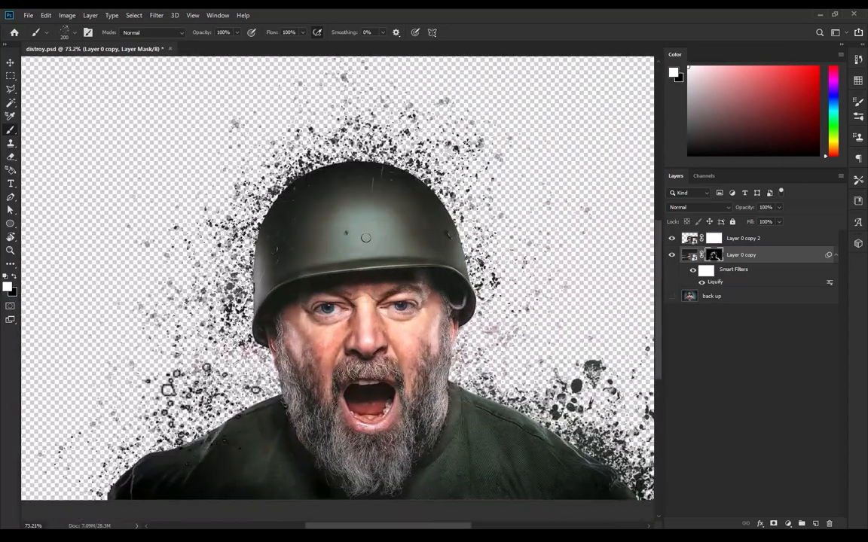
Spread more white splatter outward above the helmet and to the right of the face
{"action": "scroll", "coordinate": [207, 411], "scroll_direction": "down", "scroll_amount": 3}
{"action": "scroll", "coordinate": [403, 346], "scroll_direction": "up", "scroll_amount": 3}
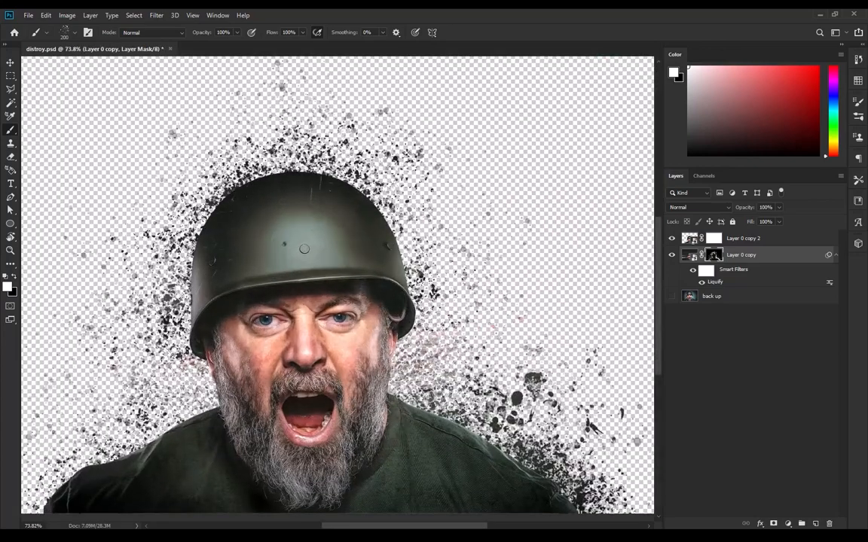
{"action": "key", "text": "ctrl+0"}
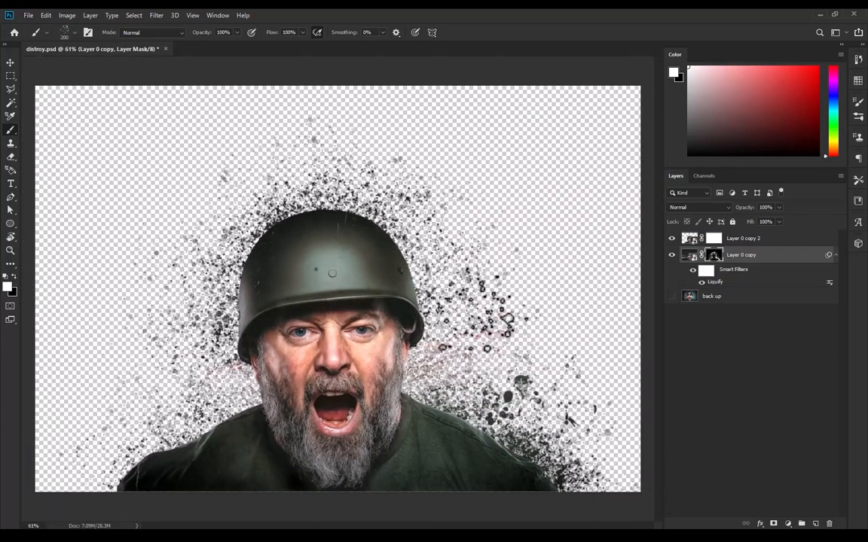
{"action": "scroll", "coordinate": [494, 313], "scroll_direction": "up", "scroll_amount": 1}
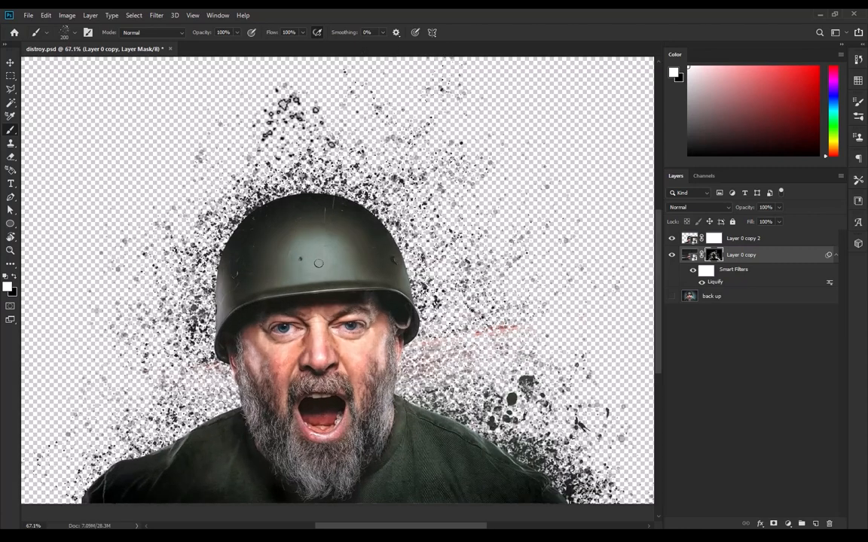
Add a new empty layer above the back up layer and make back up visible
{"action": "left_click", "coordinate": [747, 298]}
{"action": "left_click", "coordinate": [815, 524]}
{"action": "left_click", "coordinate": [671, 313]}
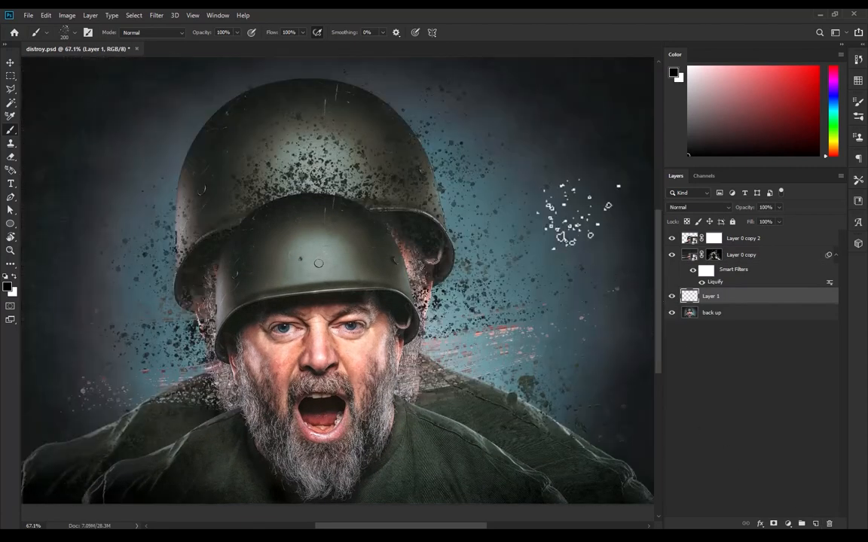
Sample the teal from the original background and fill Layer 1 with it
{"action": "key", "text": "i"}
{"action": "left_click", "coordinate": [550, 247]}
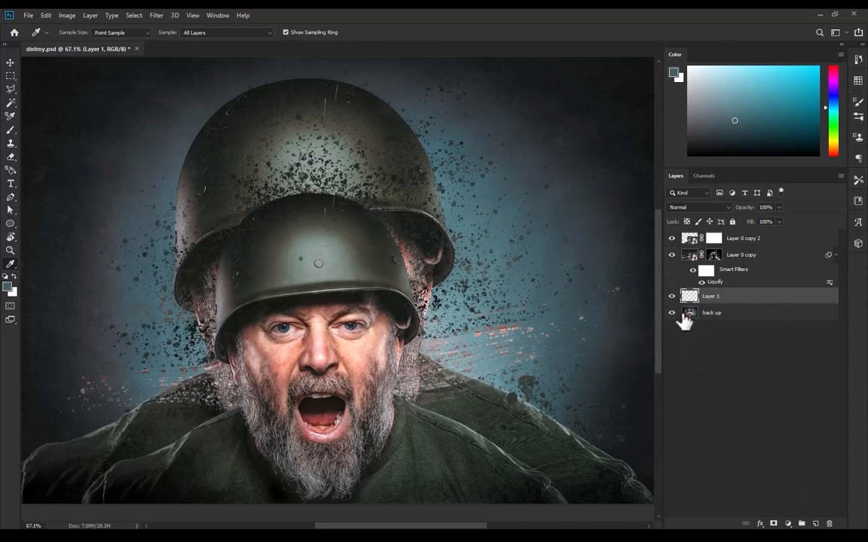
{"action": "key", "text": "alt+BackSpace"}
{"action": "scroll", "coordinate": [350, 257], "scroll_direction": "down", "scroll_amount": 8}
{"action": "scroll", "coordinate": [376, 301], "scroll_direction": "up", "scroll_amount": 6}
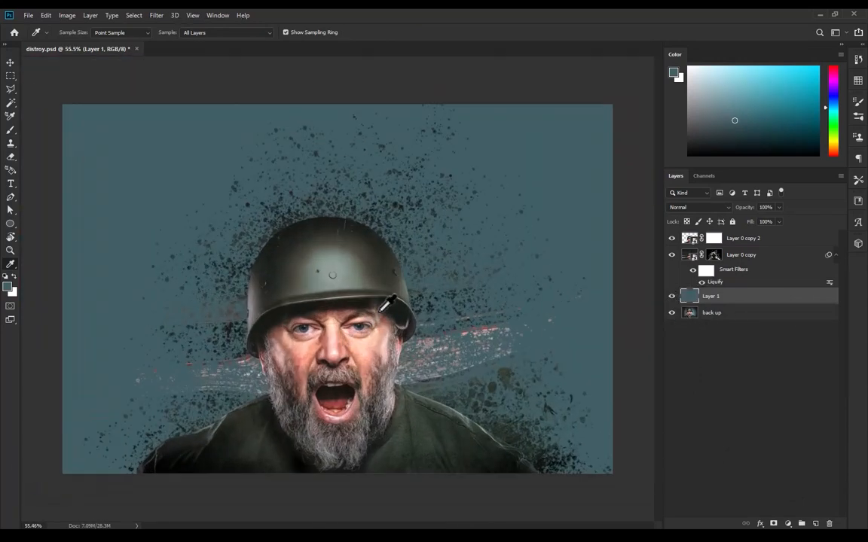
Thin the reddish streaks beside the face with black splatter on Layer 0 copy's mask, and restore white as the foreground colour
{"action": "key", "text": "b"}
{"action": "left_click", "coordinate": [712, 256]}
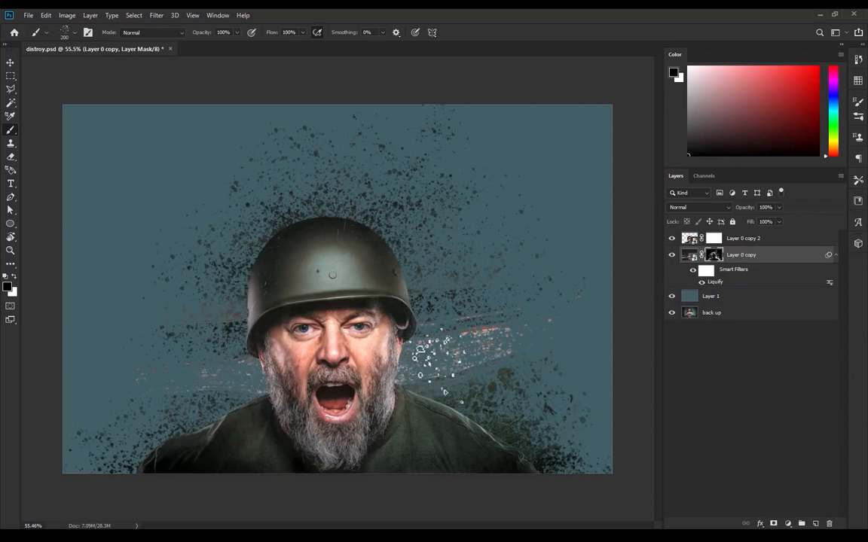
{"action": "key", "text": "x"}
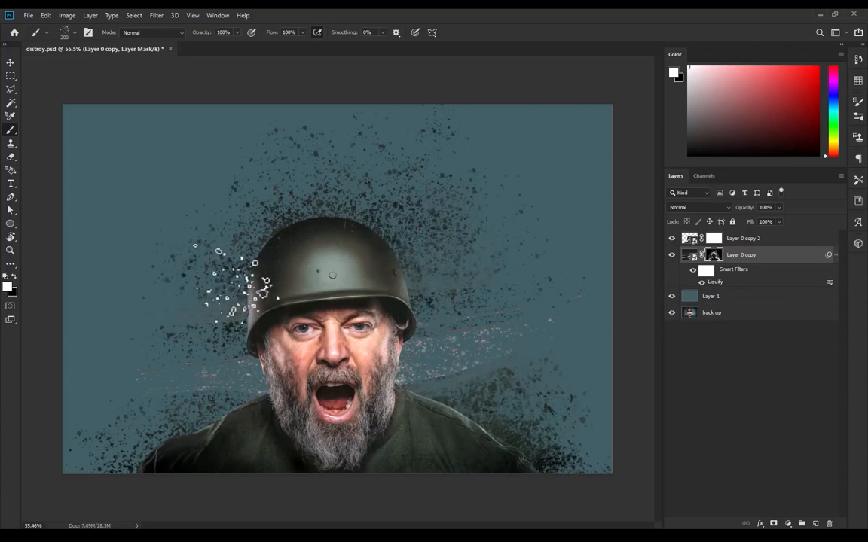
Erode the helmet's upper-right edge with black splatter on Layer 0 copy 2's mask, using a 90 px brush
{"action": "left_click", "coordinate": [712, 238]}
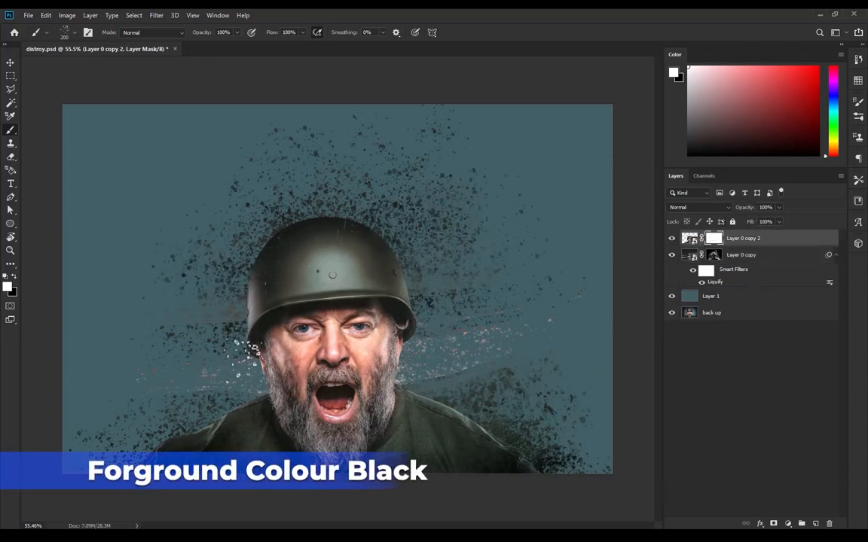
{"action": "key", "text": "x"}
{"action": "scroll", "coordinate": [306, 303], "scroll_direction": "up", "scroll_amount": 9}
{"action": "left_click_drag", "start_coordinate": [475, 192], "coordinate": [467, 300]}
{"action": "scroll", "coordinate": [413, 282], "scroll_direction": "up", "scroll_amount": 5}
{"action": "key", "text": "["}
{"action": "key", "text": "["}
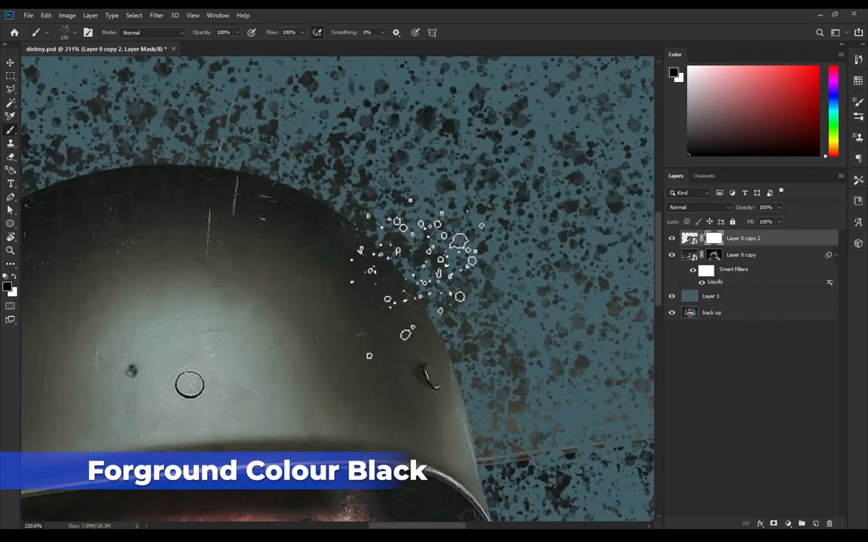
{"action": "key", "text": "["}
{"action": "key", "text": "["}
{"action": "key", "text": "["}
{"action": "mouse_move", "coordinate": [383, 265]}
{"action": "left_mouse_down"}
{"action": "mouse_move", "coordinate": [424, 306]}
{"action": "mouse_move", "coordinate": [379, 255]}
{"action": "left_mouse_up"}
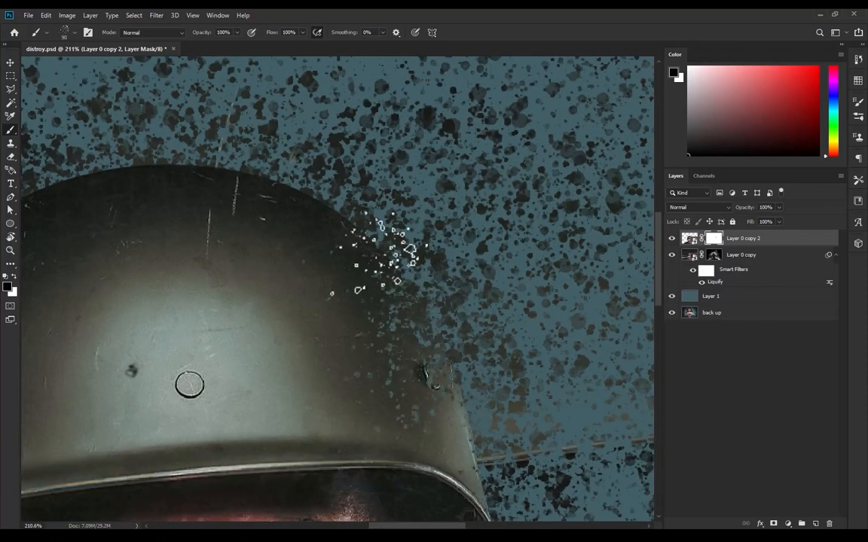
Break up the helmet's crown and left side with black splatter on Layer 0 copy 2's mask
{"action": "scroll", "coordinate": [384, 250], "scroll_direction": "down", "scroll_amount": 2}
{"action": "left_click_drag", "start_coordinate": [193, 244], "coordinate": [354, 250]}
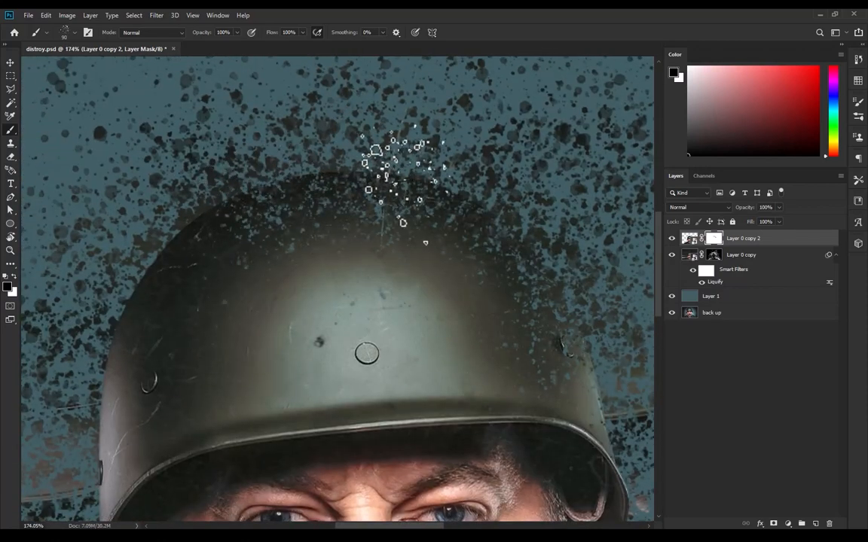
{"action": "left_click_drag", "start_coordinate": [403, 172], "coordinate": [283, 187]}
{"action": "left_click_drag", "start_coordinate": [193, 232], "coordinate": [316, 220]}
{"action": "left_click_drag", "start_coordinate": [317, 215], "coordinate": [280, 230]}
{"action": "mouse_move", "coordinate": [255, 312]}
{"action": "left_mouse_down"}
{"action": "mouse_move", "coordinate": [318, 201]}
{"action": "mouse_move", "coordinate": [302, 313]}
{"action": "left_mouse_up"}
{"action": "mouse_move", "coordinate": [327, 357]}
{"action": "left_mouse_down"}
{"action": "mouse_move", "coordinate": [315, 203]}
{"action": "mouse_move", "coordinate": [307, 219]}
{"action": "mouse_move", "coordinate": [332, 183]}
{"action": "left_mouse_up"}
Erode the left cheek's edge and the left shoulder with 90 px black splatter
{"action": "scroll", "coordinate": [316, 223], "scroll_direction": "down", "scroll_amount": 1}
{"action": "left_click_drag", "start_coordinate": [345, 315], "coordinate": [260, 335]}
{"action": "scroll", "coordinate": [249, 348], "scroll_direction": "down", "scroll_amount": 2}
{"action": "mouse_move", "coordinate": [248, 349]}
{"action": "left_mouse_down"}
{"action": "mouse_move", "coordinate": [366, 278]}
{"action": "mouse_move", "coordinate": [299, 329]}
{"action": "mouse_move", "coordinate": [217, 355]}
{"action": "mouse_move", "coordinate": [86, 454]}
{"action": "mouse_move", "coordinate": [184, 382]}
{"action": "left_mouse_up"}
{"action": "scroll", "coordinate": [369, 276], "scroll_direction": "up", "scroll_amount": 3}
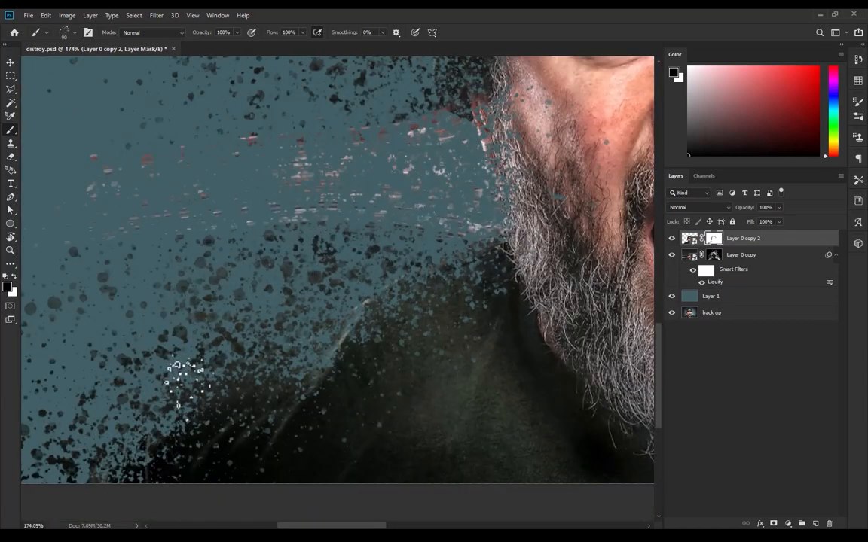
Enlarge the brush to 125 px and break up more of the left shoulder
{"action": "scroll", "coordinate": [348, 324], "scroll_direction": "down", "scroll_amount": 7}
{"action": "scroll", "coordinate": [339, 354], "scroll_direction": "up", "scroll_amount": 4}
{"action": "key", "text": "bracketright"}
{"action": "key", "text": "bracketright"}
{"action": "left_click_drag", "start_coordinate": [264, 384], "coordinate": [388, 339]}
{"action": "scroll", "coordinate": [384, 335], "scroll_direction": "down", "scroll_amount": 4}
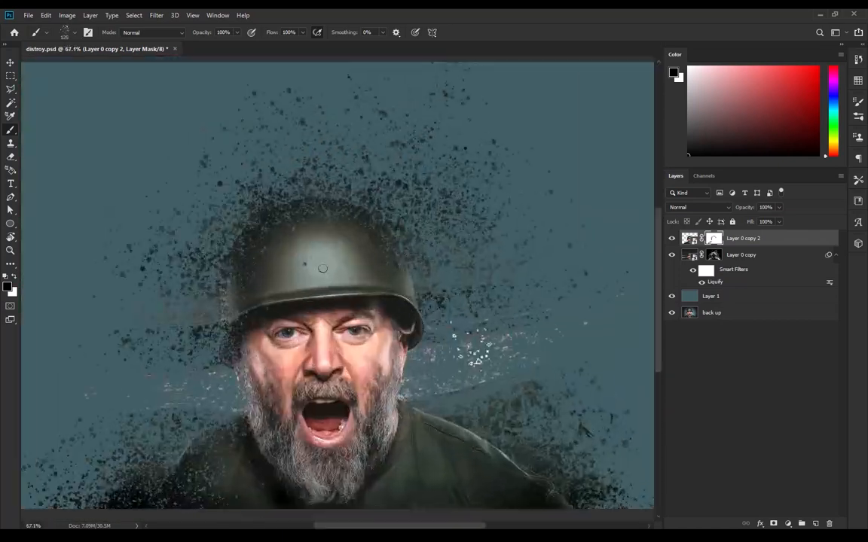
Erode the right shoulder's outline and seam with 125 px black splatter on Layer 0 copy 2's mask
{"action": "scroll", "coordinate": [241, 264], "scroll_direction": "up", "scroll_amount": 4}
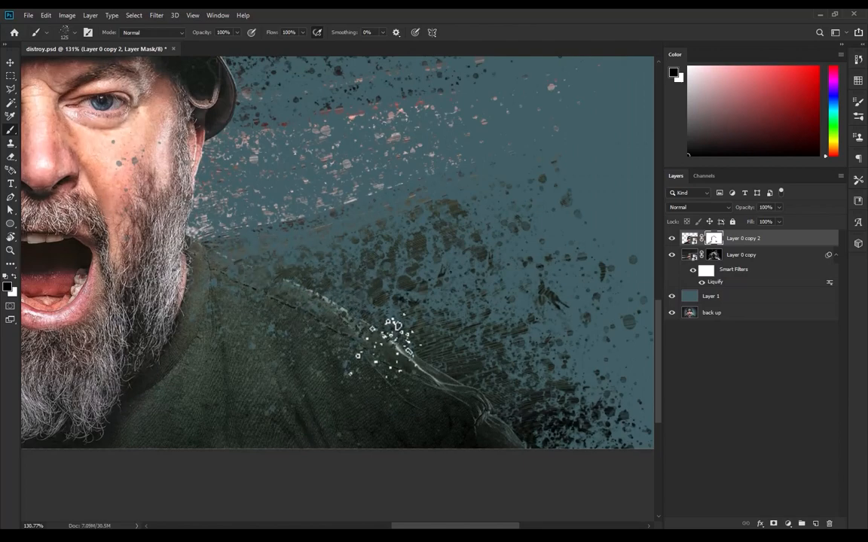
{"action": "mouse_move", "coordinate": [388, 346]}
{"action": "left_mouse_down"}
{"action": "mouse_move", "coordinate": [507, 431]}
{"action": "mouse_move", "coordinate": [395, 396]}
{"action": "left_mouse_up"}
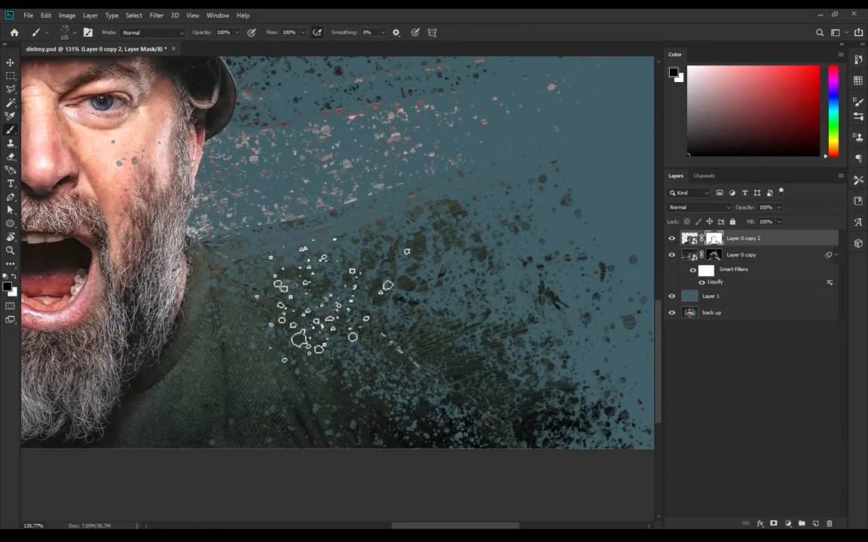
{"action": "left_click", "coordinate": [327, 297]}
Break up the right cheek, ear, chin strap and helmet side with black splatter, using brush sizes from 70 to 125 px
{"action": "scroll", "coordinate": [237, 290], "scroll_direction": "up", "scroll_amount": 4}
{"action": "scroll", "coordinate": [226, 218], "scroll_direction": "down", "scroll_amount": 2}
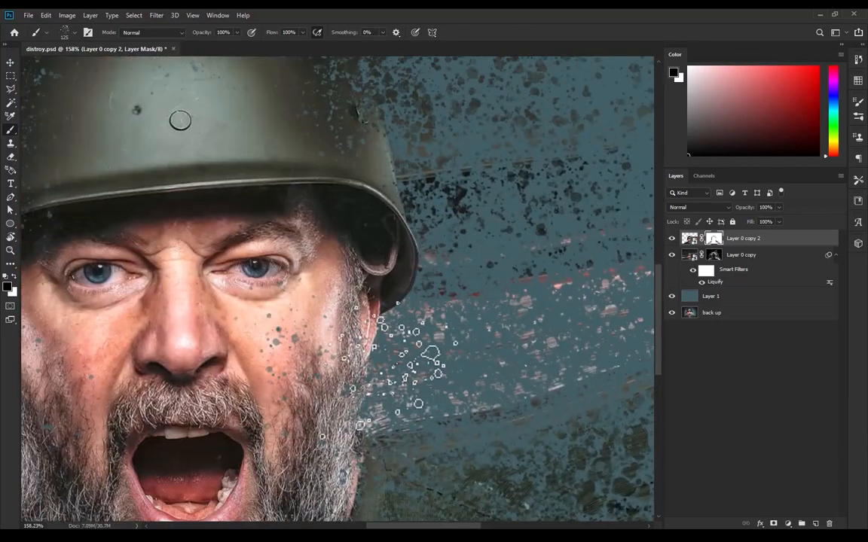
{"action": "scroll", "coordinate": [361, 219], "scroll_direction": "up", "scroll_amount": 3}
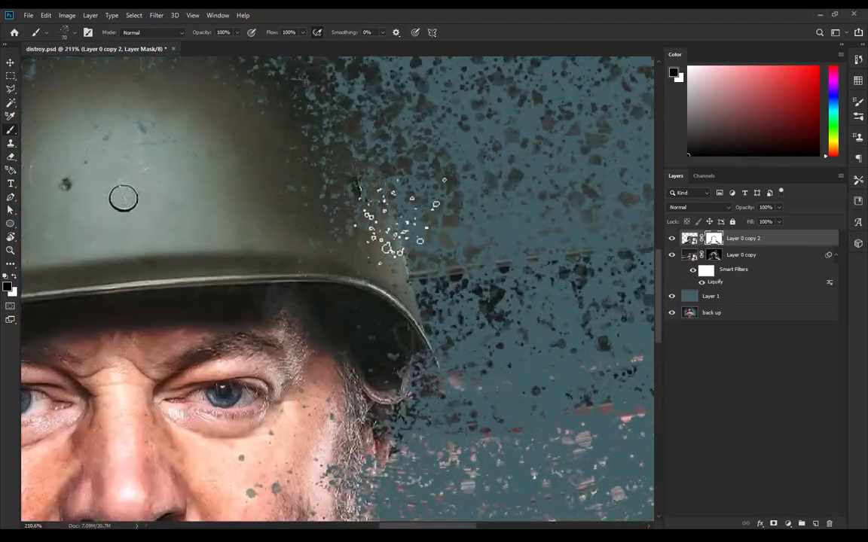
{"action": "scroll", "coordinate": [373, 302], "scroll_direction": "down", "scroll_amount": 4}
{"action": "scroll", "coordinate": [407, 324], "scroll_direction": "up", "scroll_amount": 3}
{"action": "key", "text": "]"}
{"action": "key", "text": "]"}
{"action": "key", "text": "]"}
{"action": "left_click", "coordinate": [424, 340]}
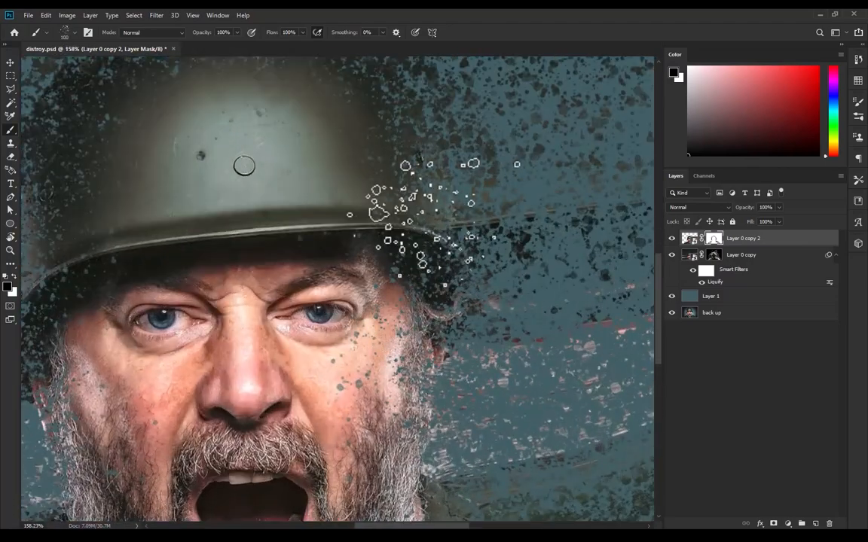
Erode both ends of the helmet brim and its left side with 100 px black splatter
{"action": "scroll", "coordinate": [417, 203], "scroll_direction": "down", "scroll_amount": 2}
{"action": "left_click_drag", "start_coordinate": [416, 203], "coordinate": [436, 313]}
{"action": "left_click_drag", "start_coordinate": [128, 267], "coordinate": [163, 216]}
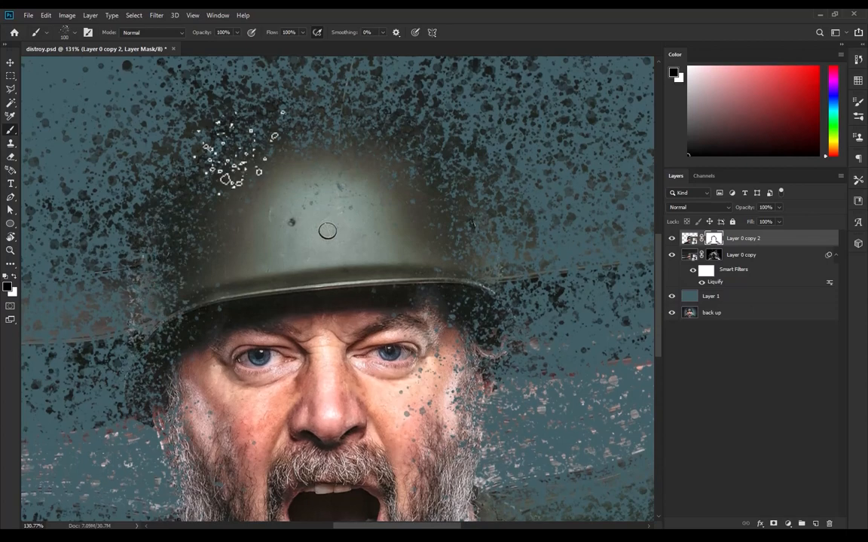
{"action": "scroll", "coordinate": [265, 354], "scroll_direction": "down", "scroll_amount": 3}
{"action": "left_click_drag", "start_coordinate": [265, 356], "coordinate": [272, 240]}
Enlarge the brush to 175 px and speckle the face and helmet with black splatter on Layer 0 copy 2's mask
{"action": "scroll", "coordinate": [511, 361], "scroll_direction": "down", "scroll_amount": 2}
{"action": "left_click_drag", "start_coordinate": [512, 362], "coordinate": [387, 367]}
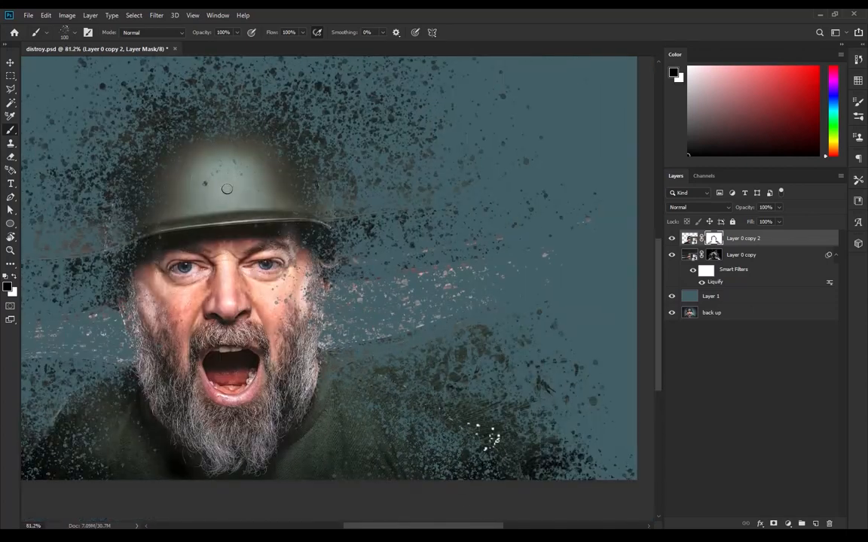
{"action": "left_click_drag", "start_coordinate": [124, 395], "coordinate": [263, 387]}
{"action": "key", "text": "]"}
{"action": "key", "text": "]"}
{"action": "key", "text": "]"}
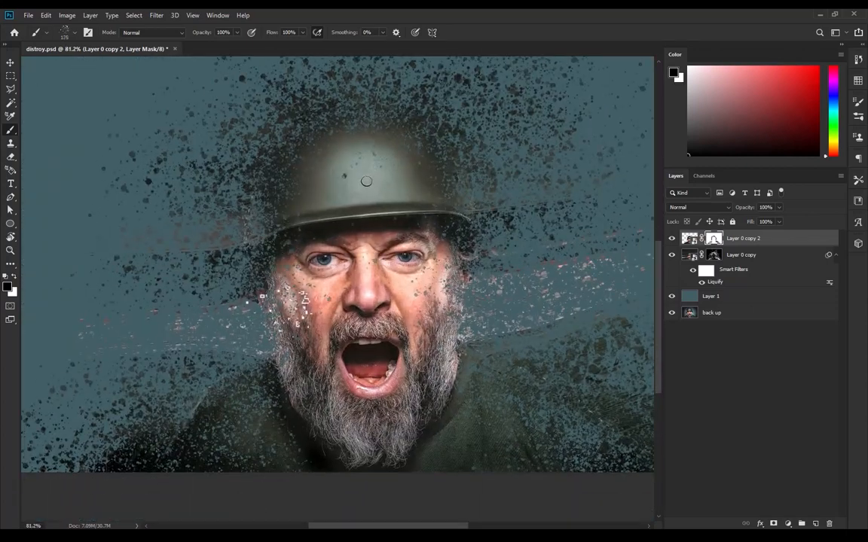
{"action": "left_click", "coordinate": [301, 303]}
{"action": "left_click", "coordinate": [406, 301]}
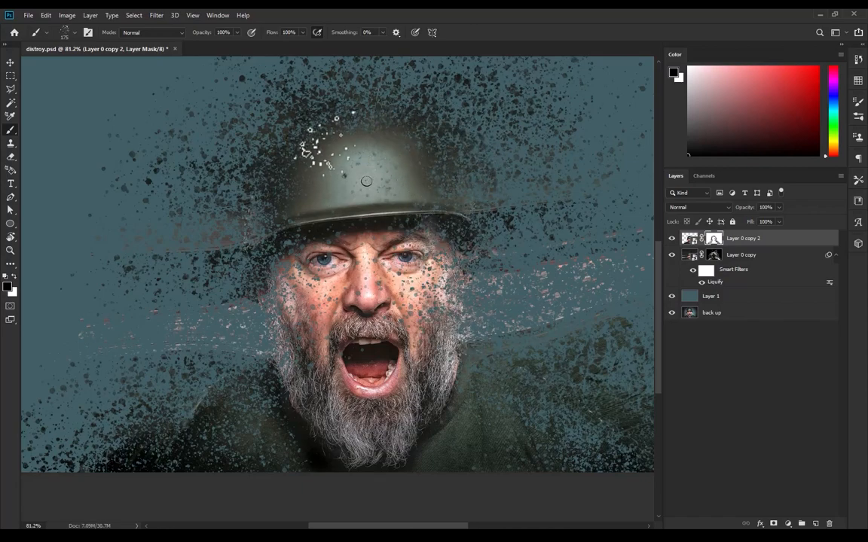
{"action": "scroll", "coordinate": [449, 335], "scroll_direction": "down", "scroll_amount": 2}
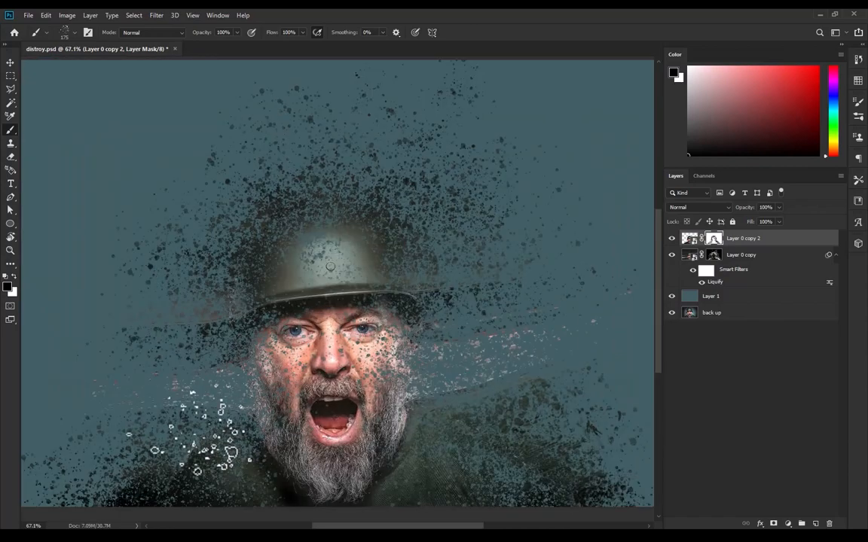
Fill the Layer 1 background with light gray in place of the teal
{"action": "scroll", "coordinate": [527, 489], "scroll_direction": "up", "scroll_amount": 2}
{"action": "left_click", "coordinate": [714, 254]}
{"action": "key", "text": "x"}
{"action": "scroll", "coordinate": [602, 249], "scroll_direction": "down", "scroll_amount": 2}
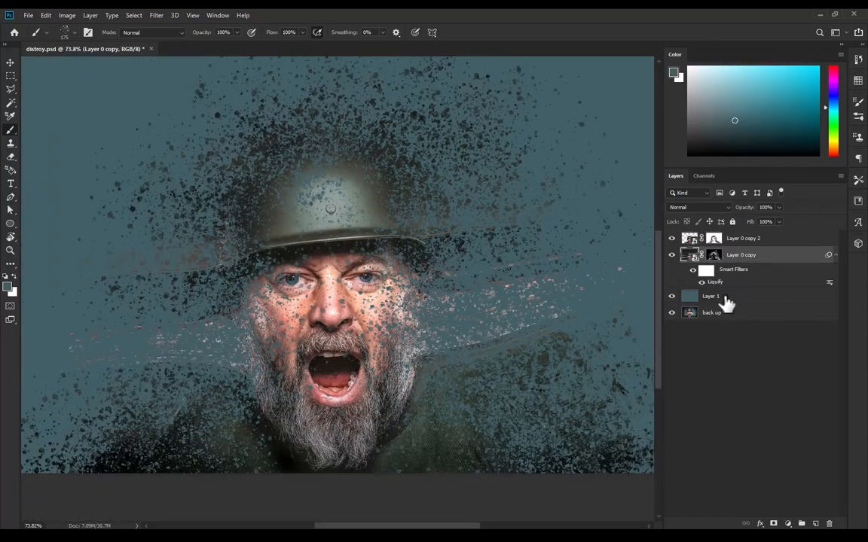
{"action": "left_click", "coordinate": [720, 298]}
{"action": "key", "text": "alt+BackSpace"}
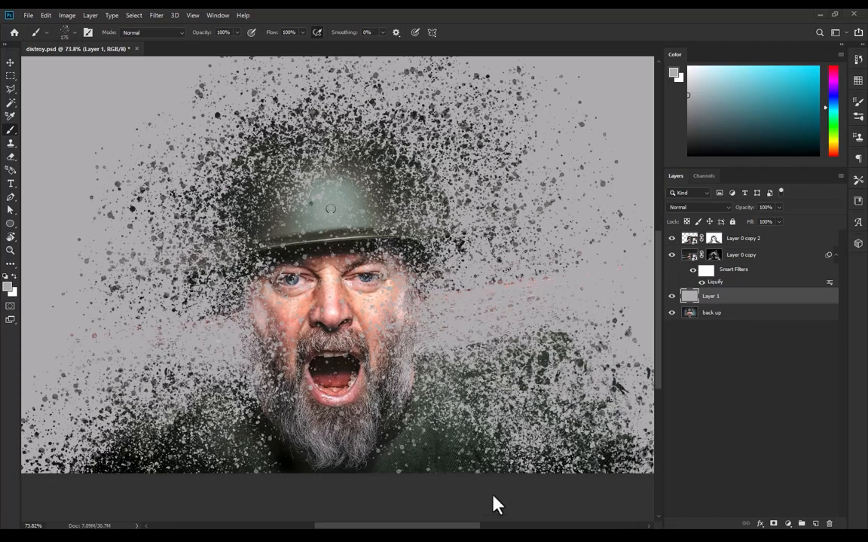
{"action": "scroll", "coordinate": [608, 468], "scroll_direction": "down", "scroll_amount": 1}
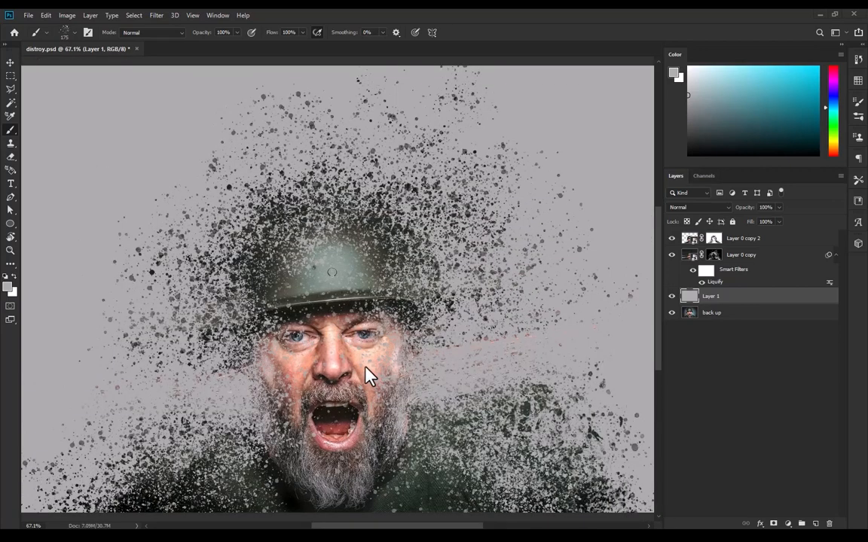
Reset to the default colors, target Layer 0 copy's mask and examine the dispersion around the head and shoulders at several zoom levels
{"action": "scroll", "coordinate": [411, 290], "scroll_direction": "up", "scroll_amount": 5}
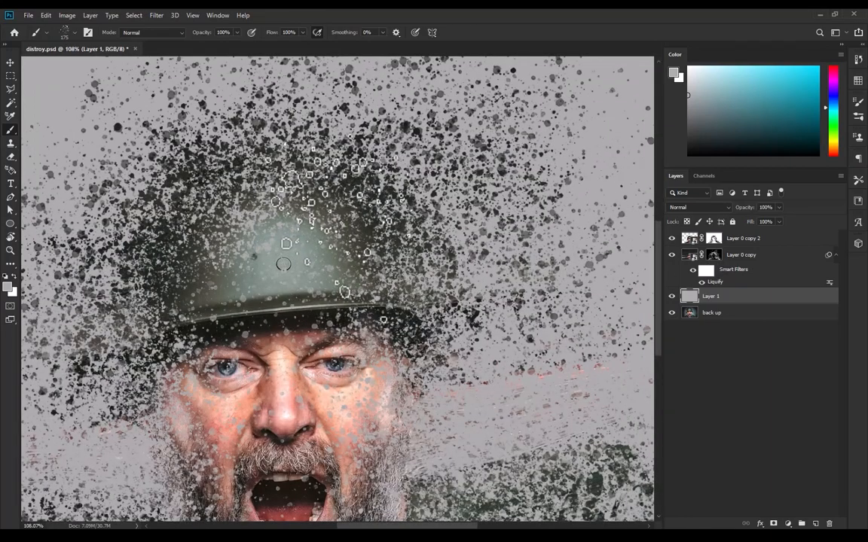
{"action": "key", "text": "d"}
{"action": "scroll", "coordinate": [367, 287], "scroll_direction": "down", "scroll_amount": 5}
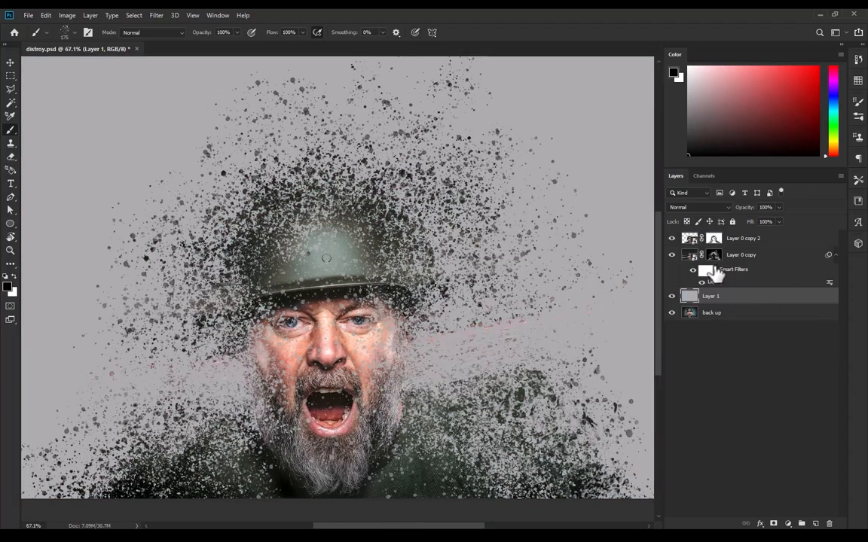
{"action": "left_click", "coordinate": [713, 255]}
{"action": "scroll", "coordinate": [301, 254], "scroll_direction": "up", "scroll_amount": 5}
{"action": "scroll", "coordinate": [301, 254], "scroll_direction": "down", "scroll_amount": 5}
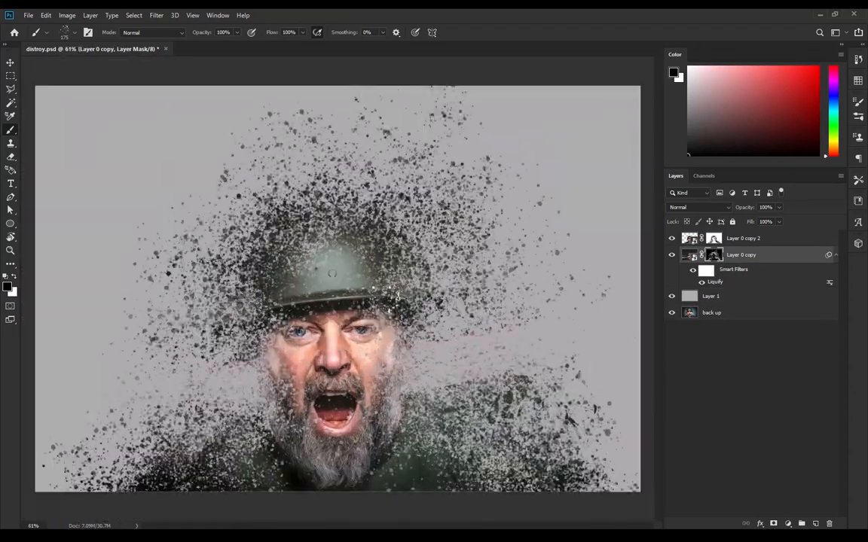
{"action": "scroll", "coordinate": [331, 218], "scroll_direction": "up", "scroll_amount": 3}
{"action": "scroll", "coordinate": [351, 179], "scroll_direction": "down", "scroll_amount": 2}
{"action": "scroll", "coordinate": [351, 179], "scroll_direction": "down", "scroll_amount": 3}
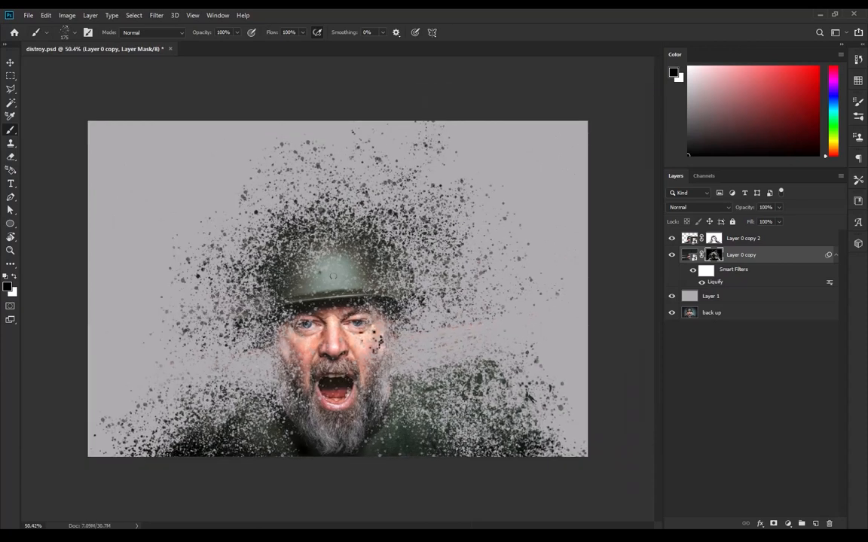
{"action": "scroll", "coordinate": [331, 273], "scroll_direction": "up", "scroll_amount": 2}
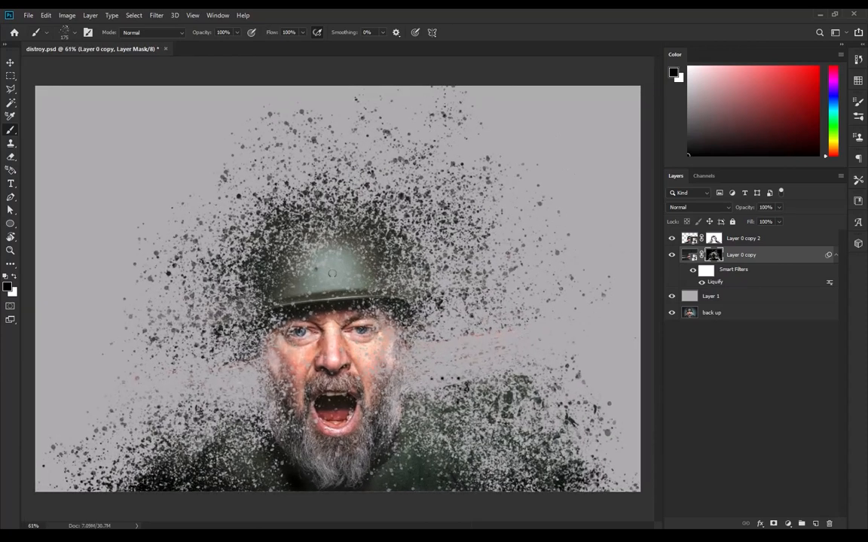
Fill the Layer 1 background with a medium gray
{"action": "left_click", "coordinate": [731, 297]}
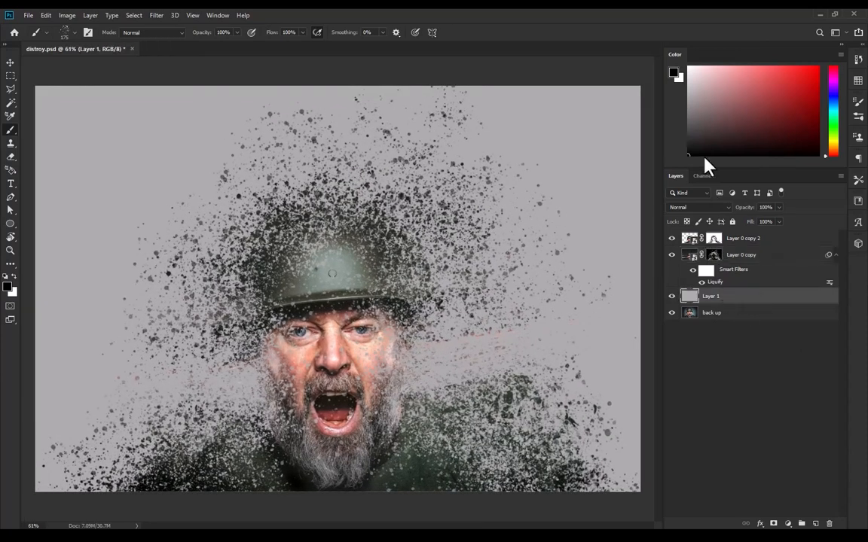
{"action": "left_click_drag", "start_coordinate": [666, 107], "coordinate": [667, 104]}
{"action": "key", "text": "alt+BackSpace"}
{"action": "scroll", "coordinate": [666, 69], "scroll_direction": "up", "scroll_amount": 1}
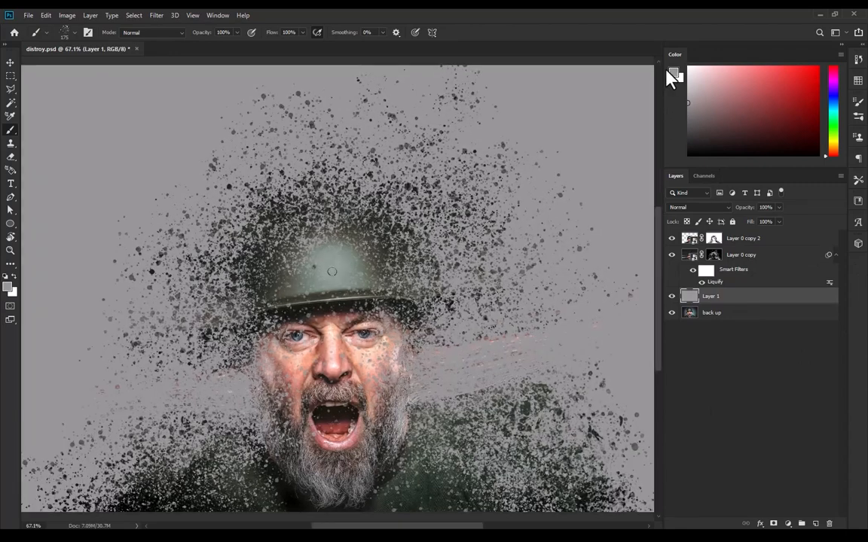
Add an empty layer above Layer 1 and activate the Gradient tool
{"action": "left_click", "coordinate": [816, 525]}
{"action": "key", "text": "g"}
{"action": "key", "text": "shift+g"}
{"action": "key", "text": "shift+g"}
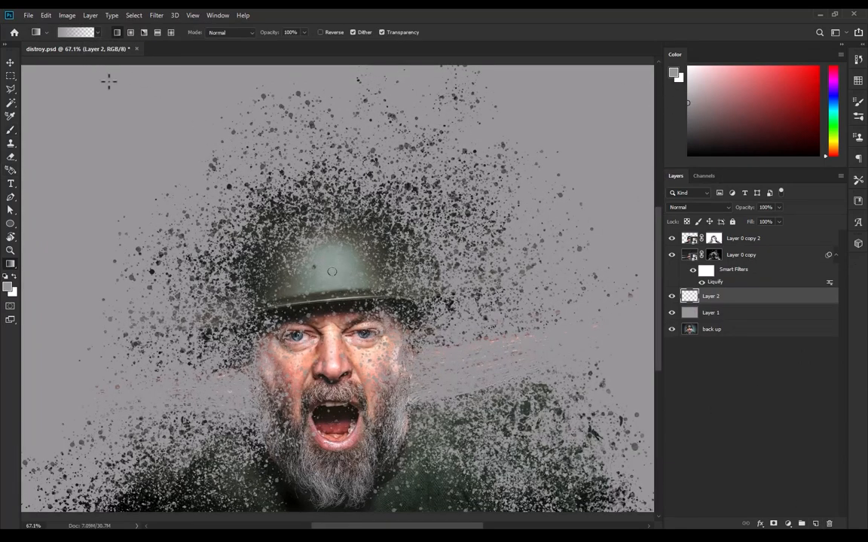
Edit the Foreground to Transparent gradient so that both of its color stops are white
{"action": "left_click", "coordinate": [84, 34]}
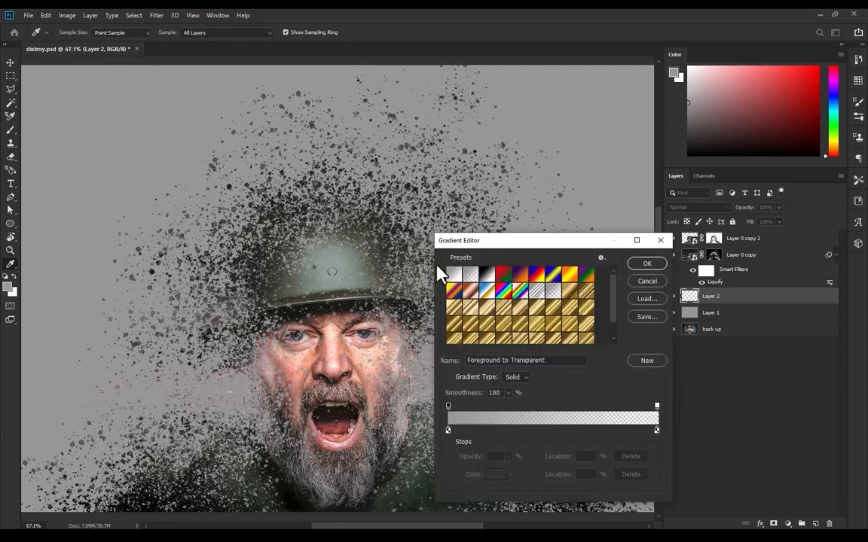
{"action": "left_click", "coordinate": [657, 431]}
{"action": "left_click", "coordinate": [493, 473]}
{"action": "left_click_drag", "start_coordinate": [596, 88], "coordinate": [582, 73]}
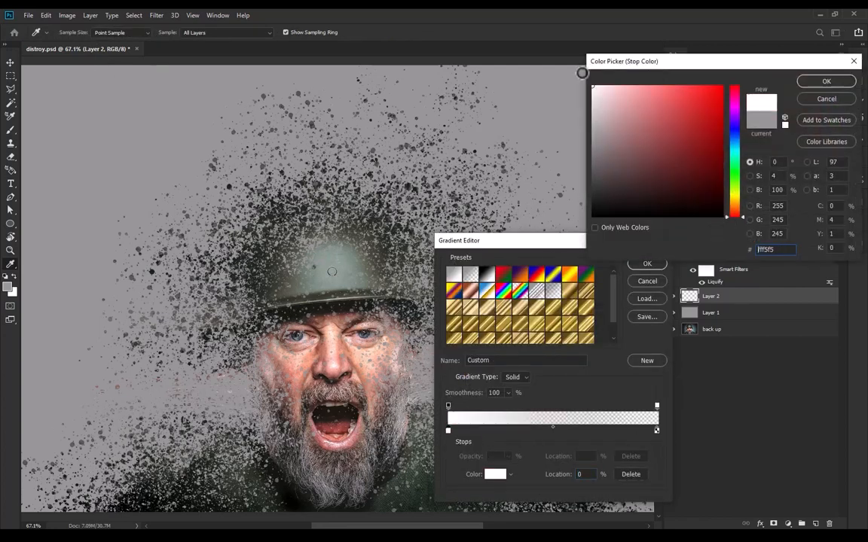
{"action": "key", "text": "Return"}
{"action": "left_click", "coordinate": [657, 406]}
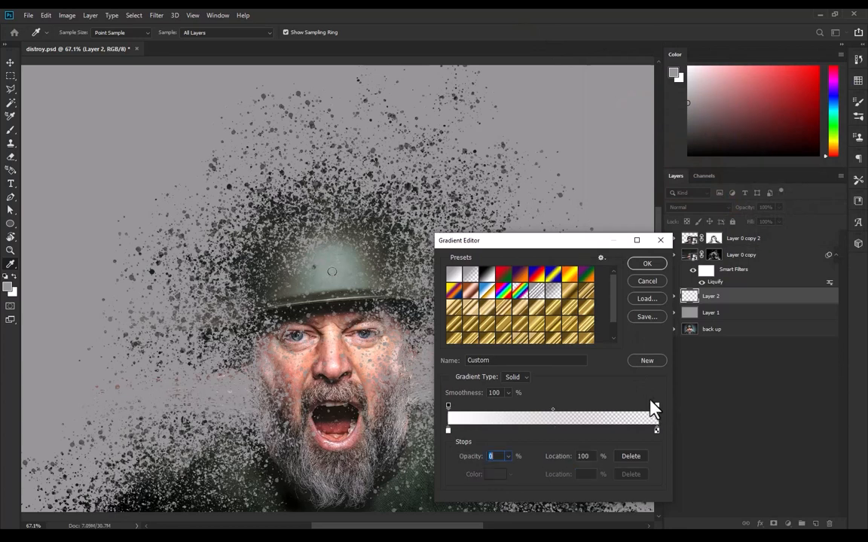
{"action": "left_click", "coordinate": [495, 477]}
{"action": "left_click_drag", "start_coordinate": [600, 132], "coordinate": [587, 80]}
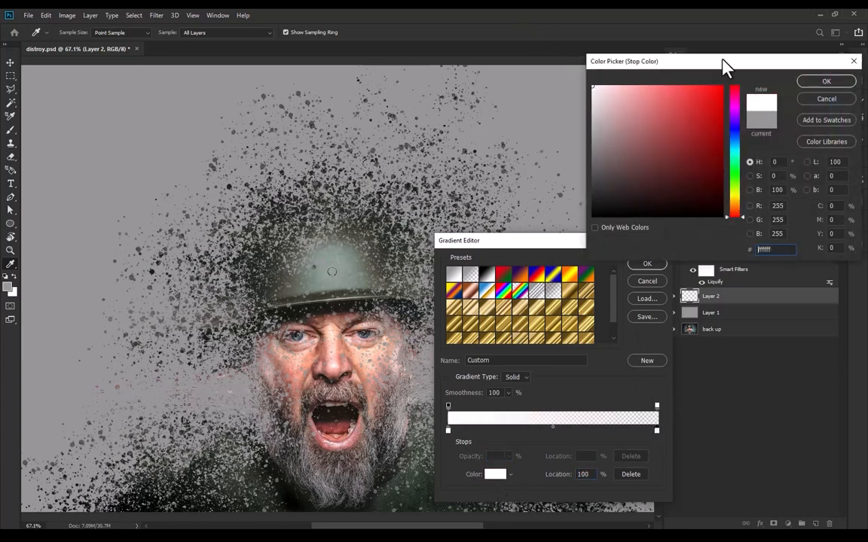
{"action": "left_click", "coordinate": [821, 83]}
{"action": "left_click", "coordinate": [646, 263]}
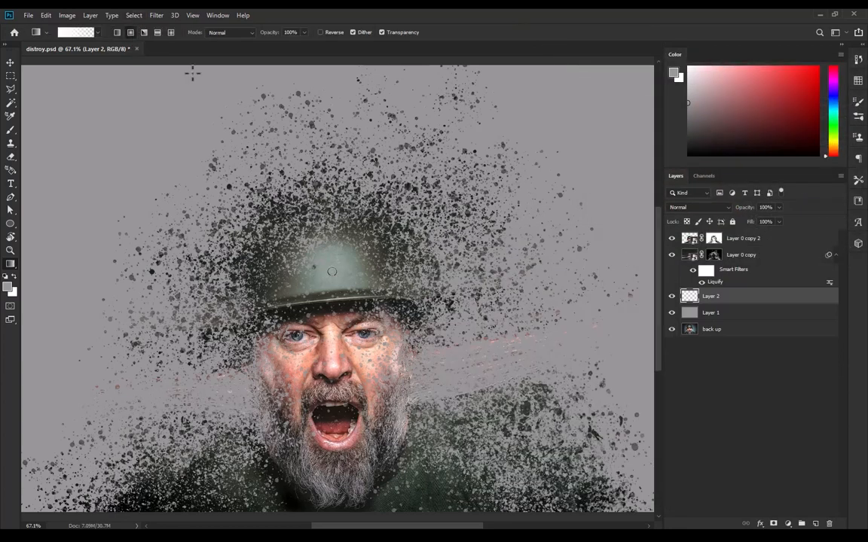
Draw a white-to-transparent radial gradient behind the soldier on Layer 2, scale it to about 131.77% to span the canvas width, and activate the Move tool
{"action": "scroll", "coordinate": [192, 73], "scroll_direction": "down", "scroll_amount": 3}
{"action": "left_click_drag", "start_coordinate": [448, 318], "coordinate": [470, 320]}
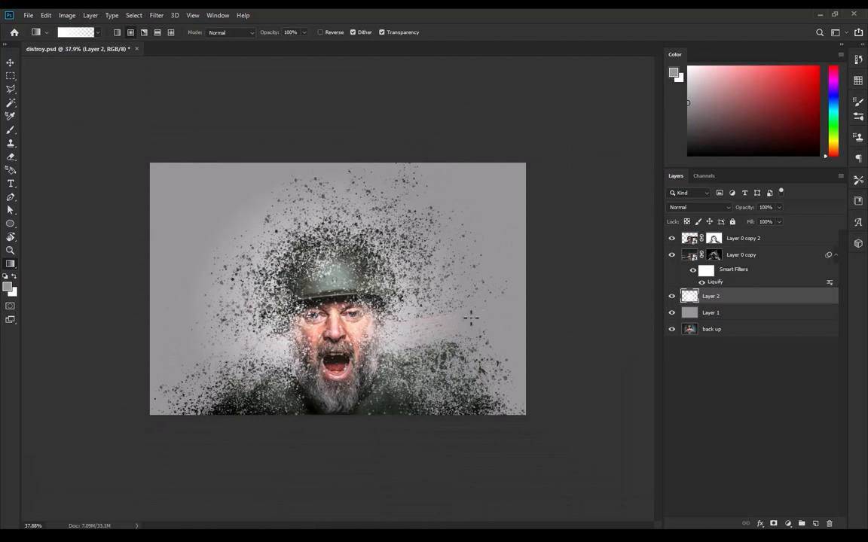
{"action": "key", "text": "ctrl+t"}
{"action": "mouse_move", "coordinate": [525, 291]}
{"action": "left_mouse_down"}
{"action": "mouse_move", "coordinate": [513, 290]}
{"action": "mouse_move", "coordinate": [526, 293]}
{"action": "left_mouse_up"}
{"action": "left_click_drag", "start_coordinate": [128, 292], "coordinate": [149, 292]}
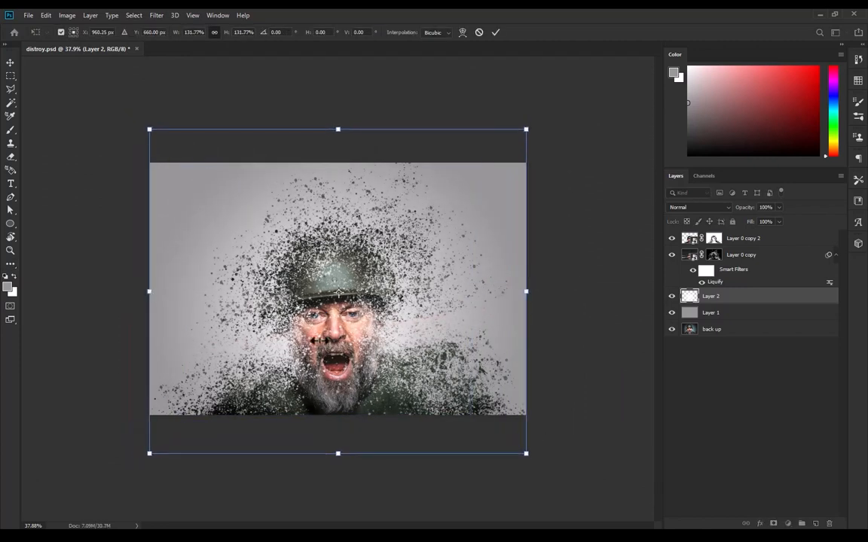
{"action": "key", "text": "Return"}
{"action": "key", "text": "ctrl+0"}
{"action": "scroll", "coordinate": [376, 337], "scroll_direction": "down", "scroll_amount": 2}
{"action": "left_click", "coordinate": [10, 62]}
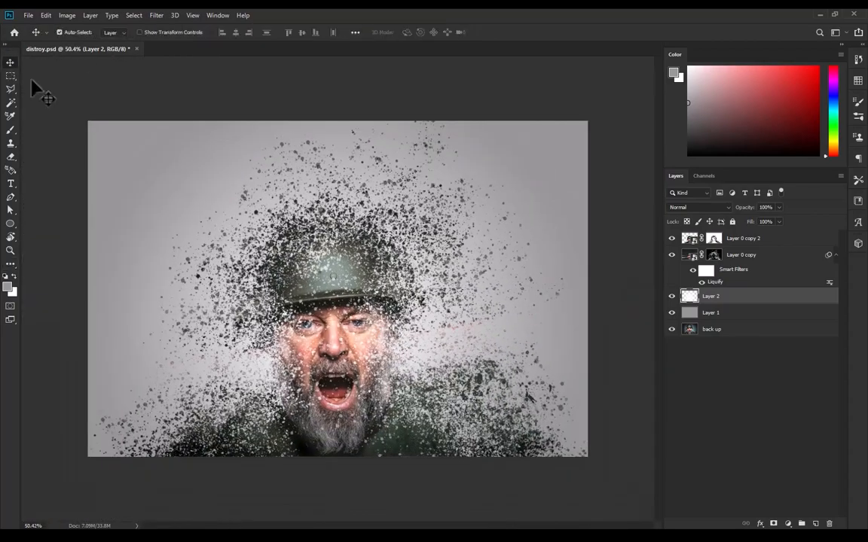